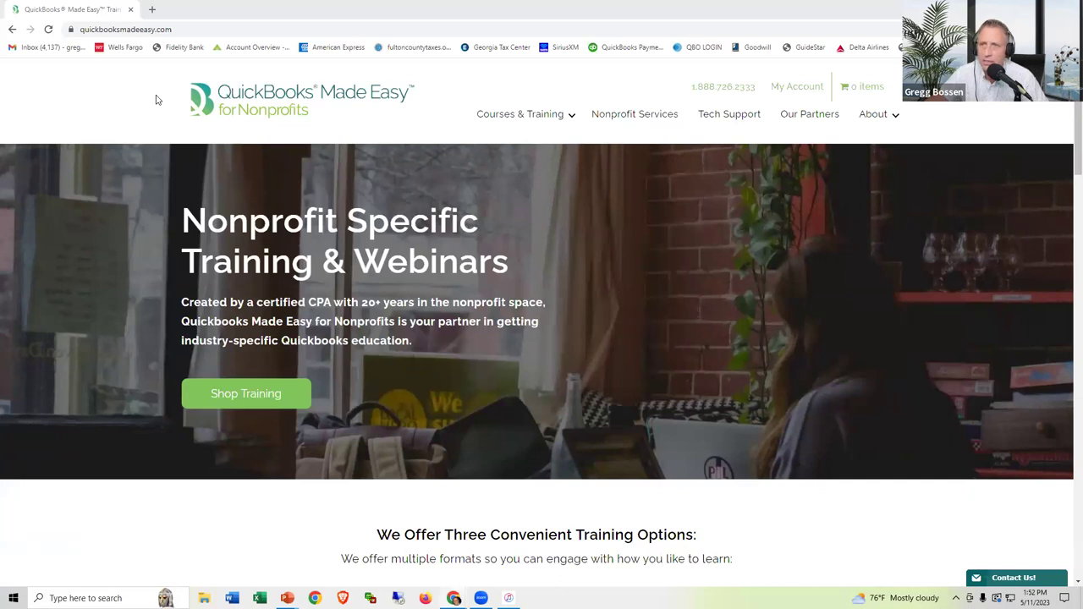
Open the QuickBooks Online sign-in page at qbo.intuit.com in a new browser tab.
{"action": "left_click", "coordinate": [152, 9]}
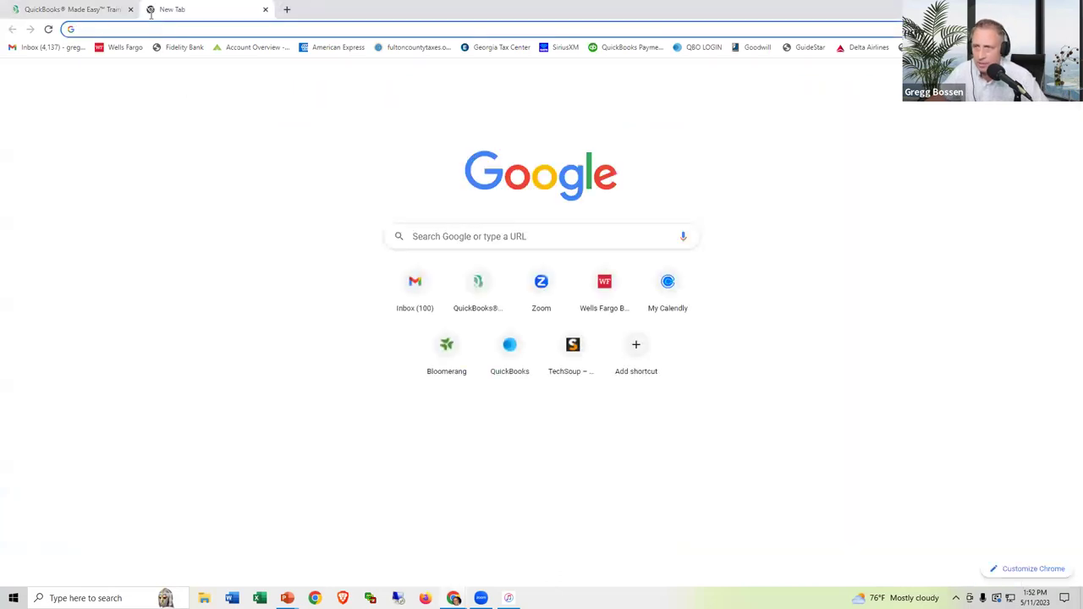
{"action": "type", "text": "qb"}
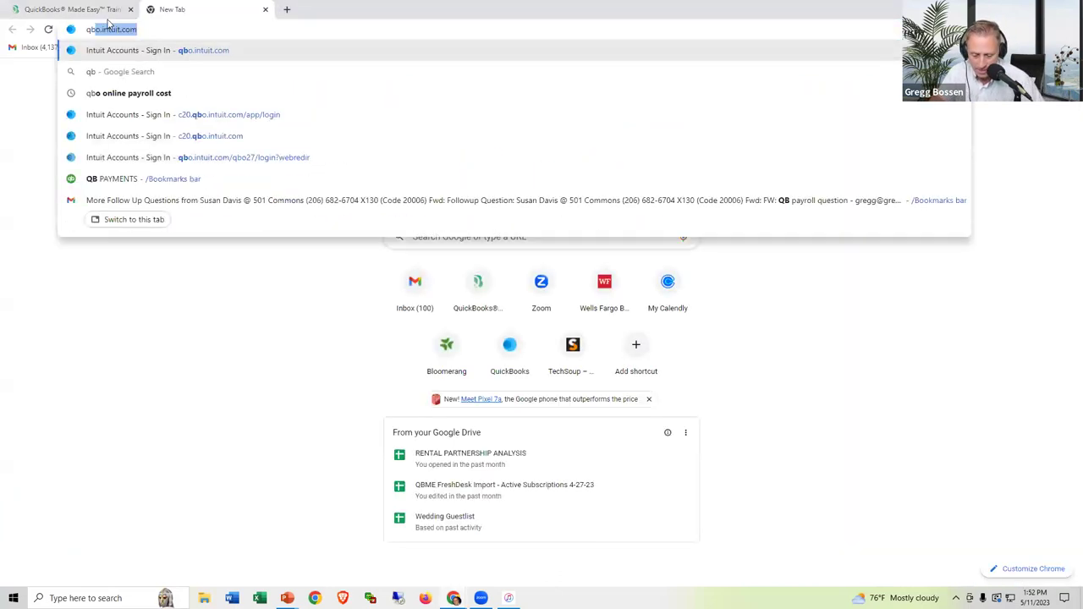
{"action": "type", "text": "o.intuit"}
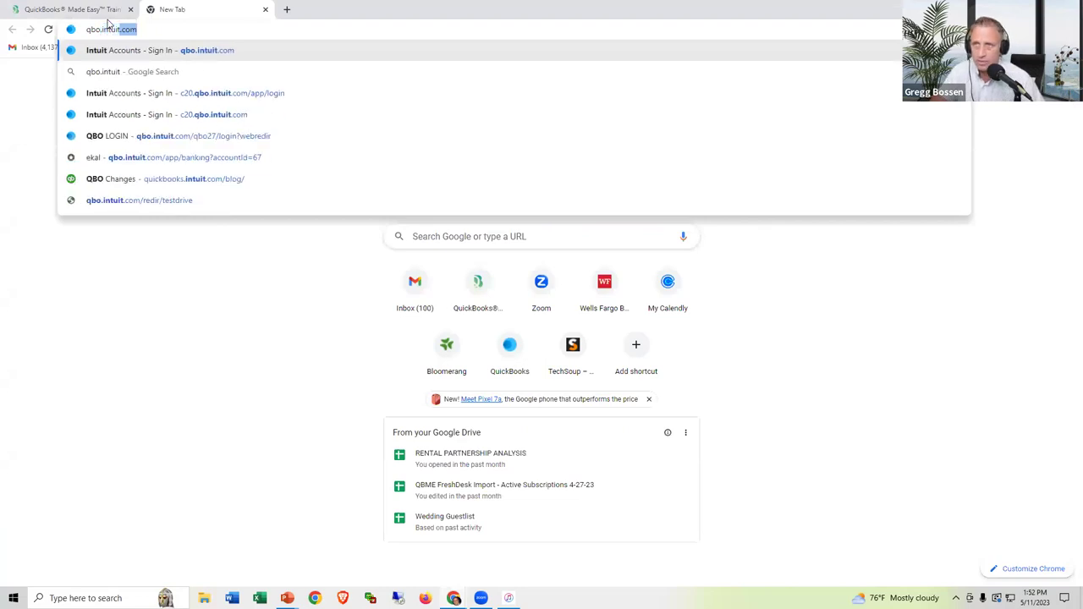
{"action": "key", "text": "Return"}
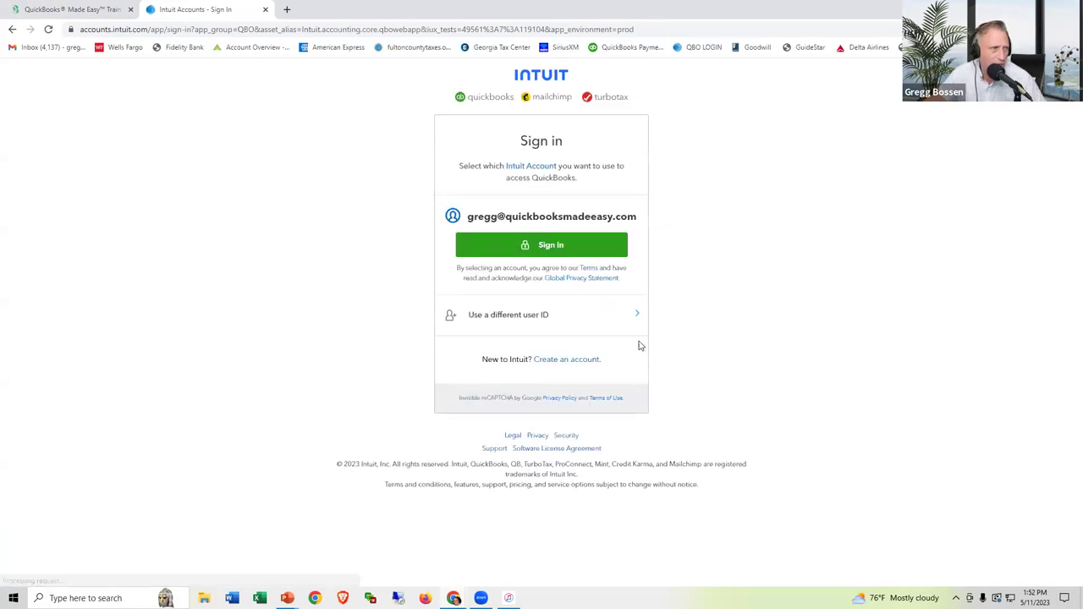
Sign in to the remembered Intuit account with its password and open the "2022 Non-Profit prior year restricted grants issue" company.
{"action": "left_click", "coordinate": [546, 247]}
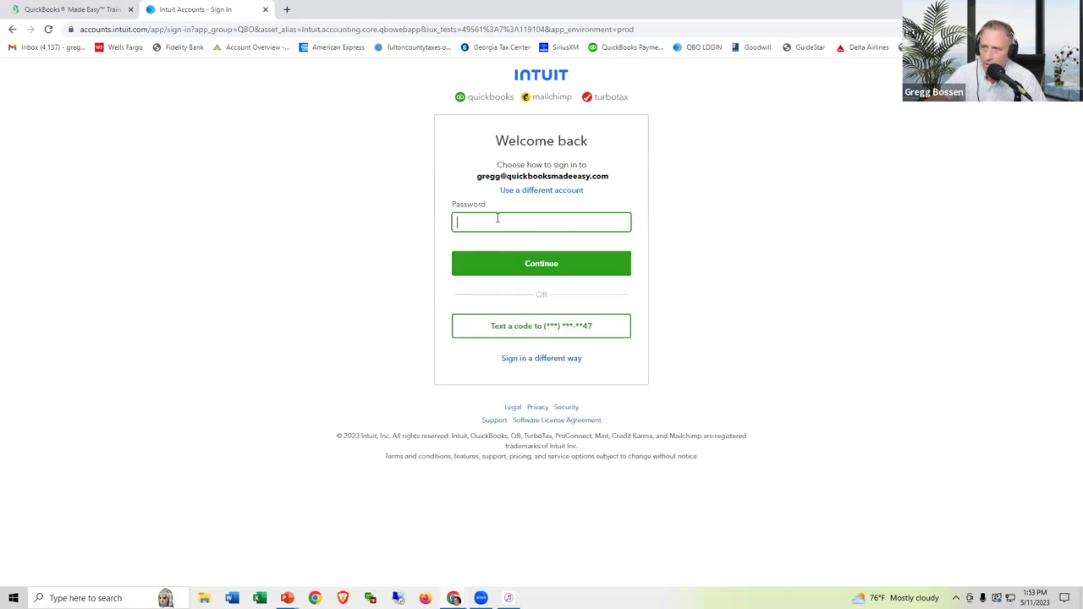
{"action": "left_click", "coordinate": [498, 224]}
{"action": "type", "text": "••••"}
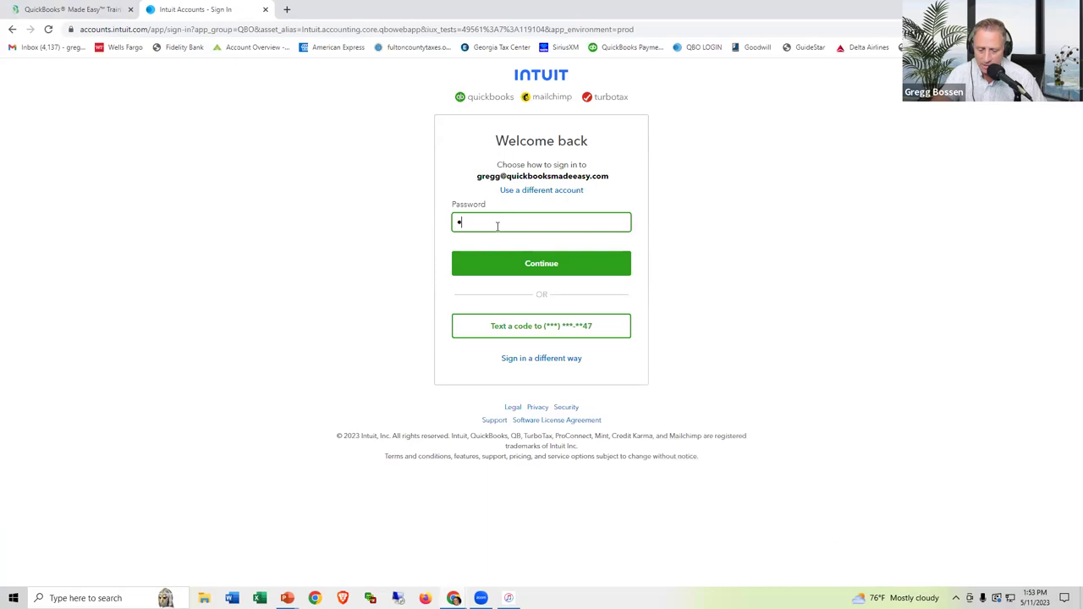
{"action": "type", "text": "•••••"}
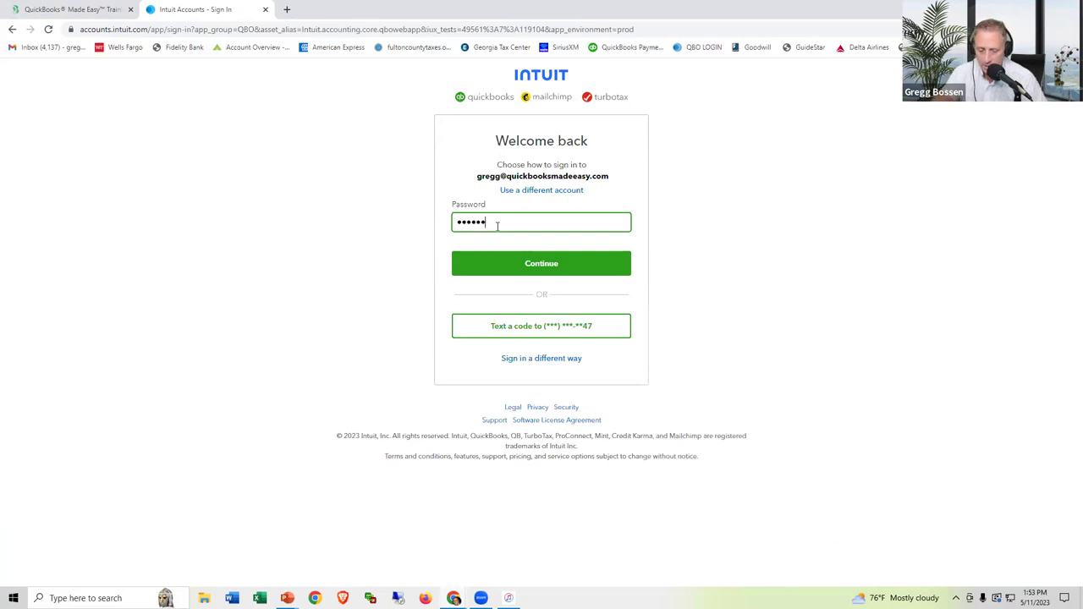
{"action": "left_click", "coordinate": [547, 265]}
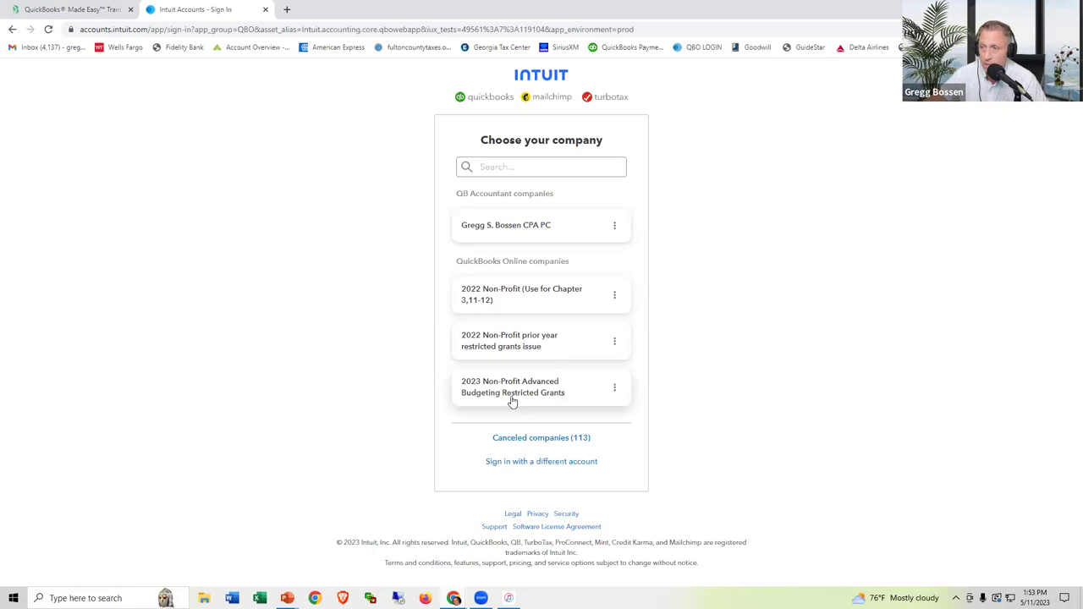
{"action": "left_click", "coordinate": [497, 344]}
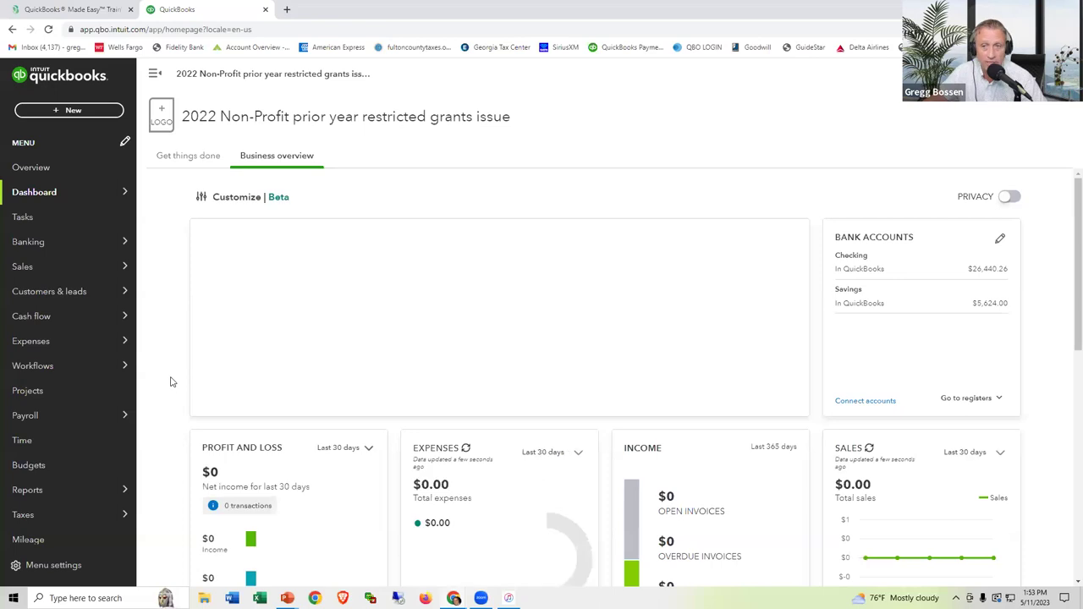
{"action": "mouse_move", "coordinate": [89, 494]}
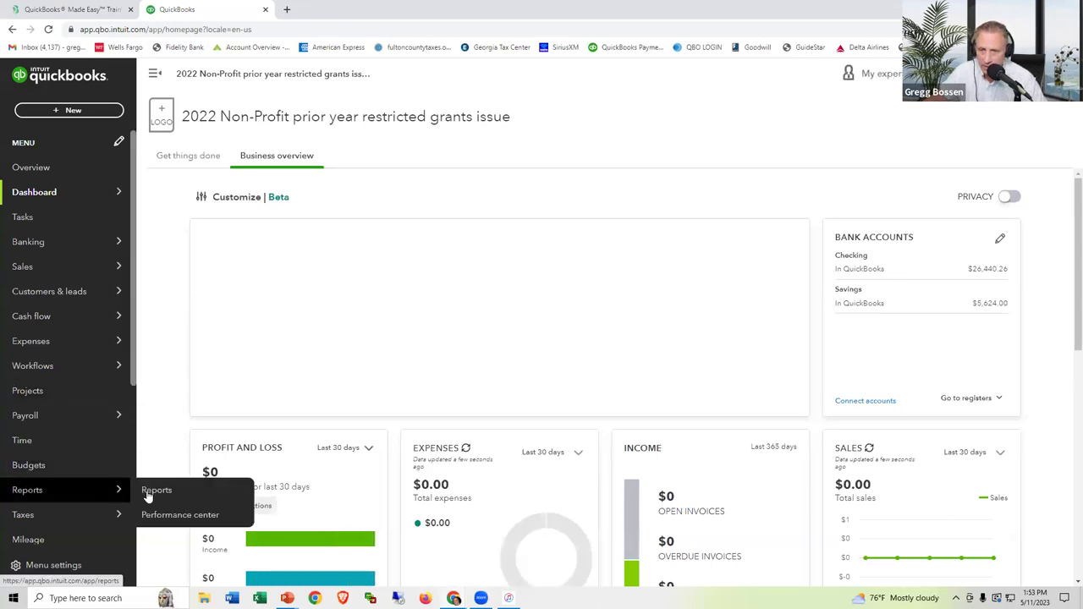
{"action": "left_click", "coordinate": [85, 112]}
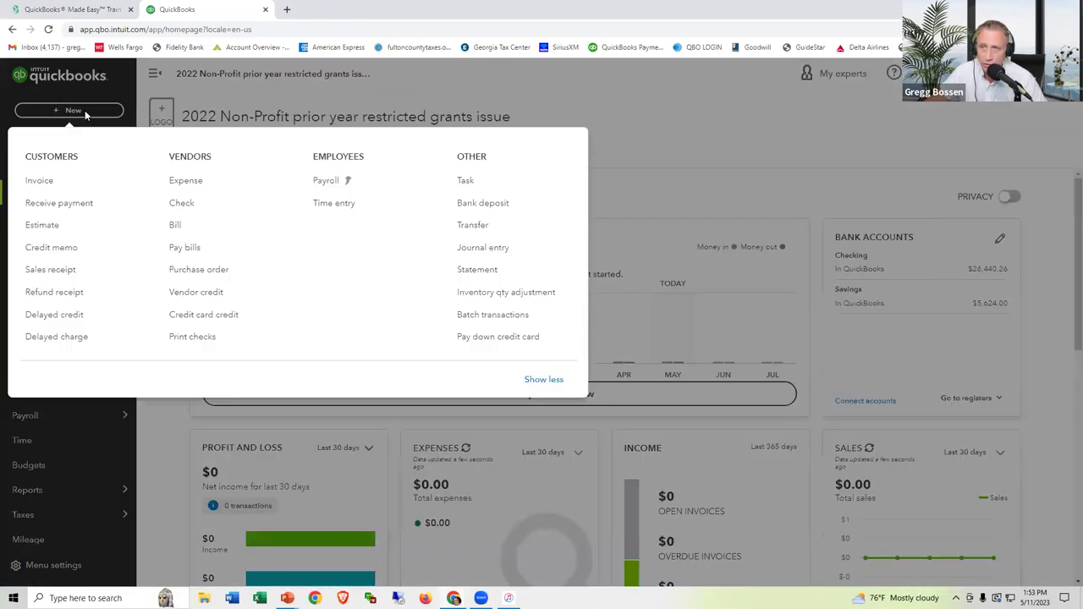
{"action": "left_click", "coordinate": [46, 179]}
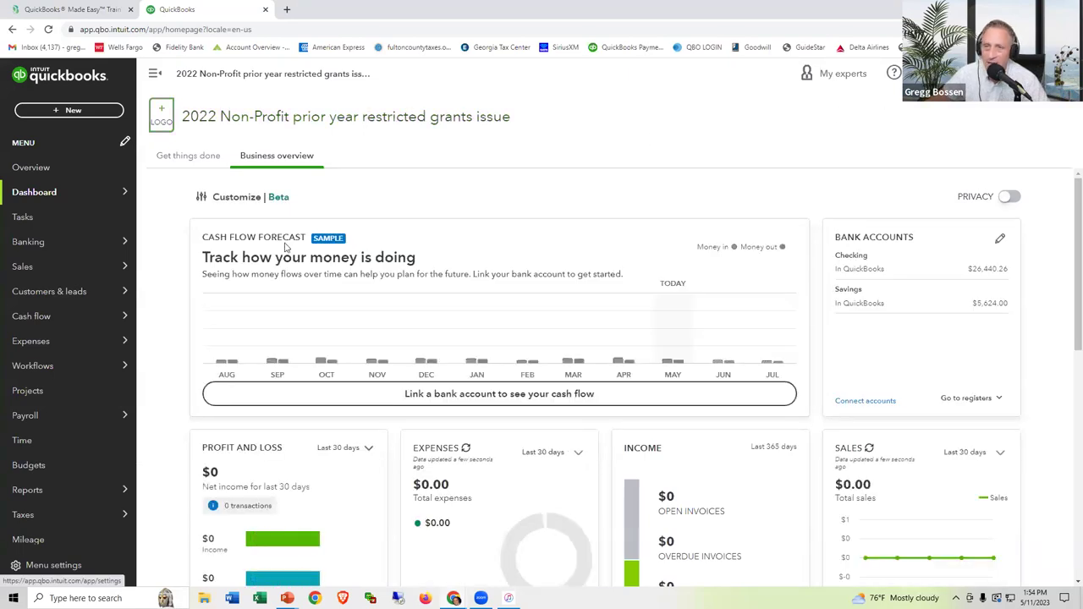
Open the saved custom report "2019-20 Budget to Actuual".
{"action": "mouse_move", "coordinate": [52, 493]}
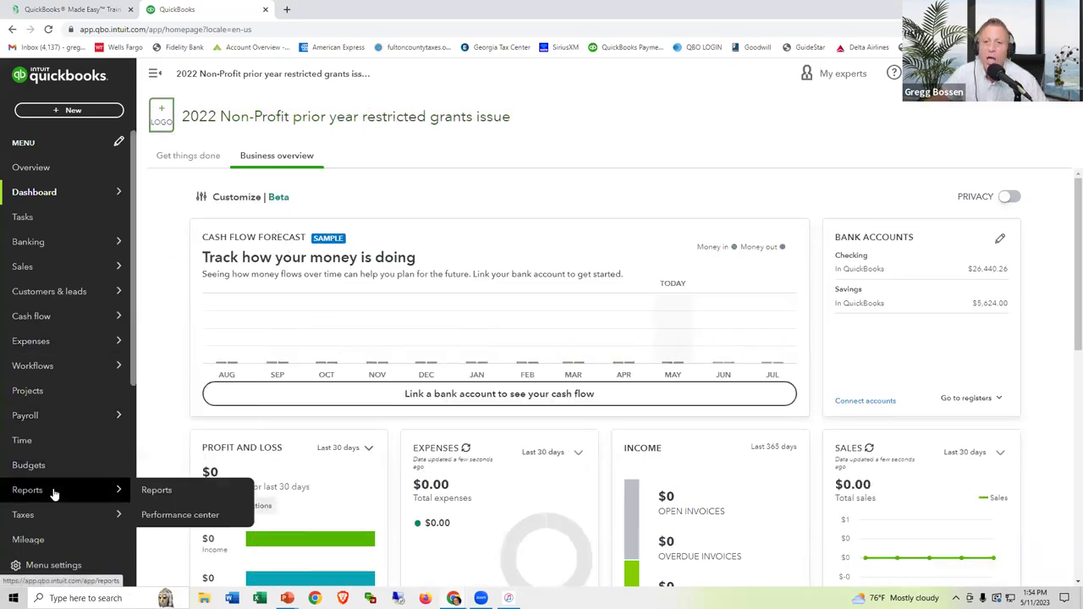
{"action": "left_click", "coordinate": [143, 491]}
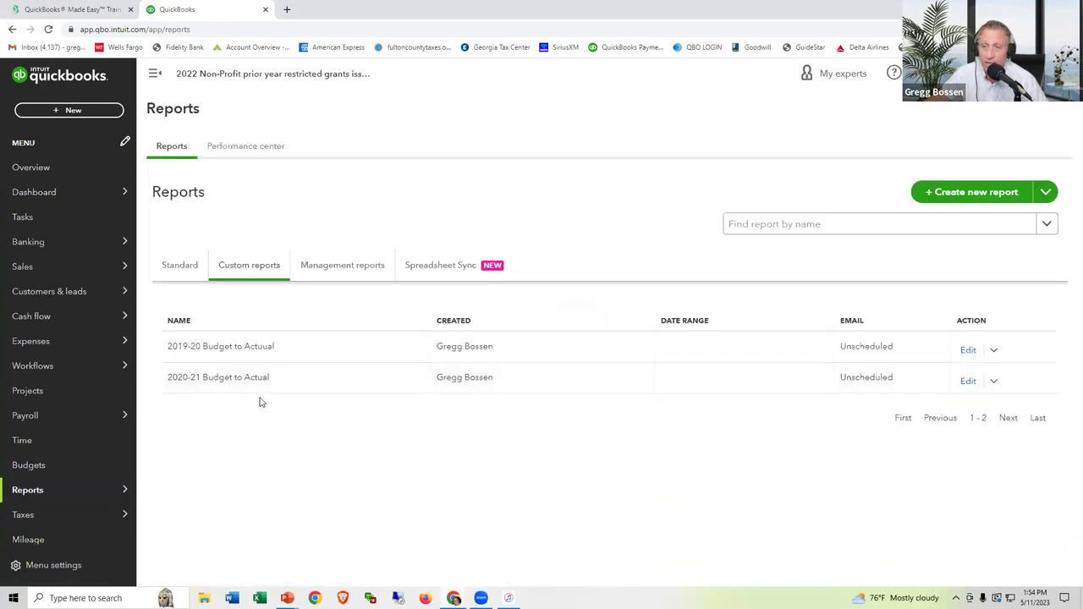
{"action": "left_click", "coordinate": [227, 349]}
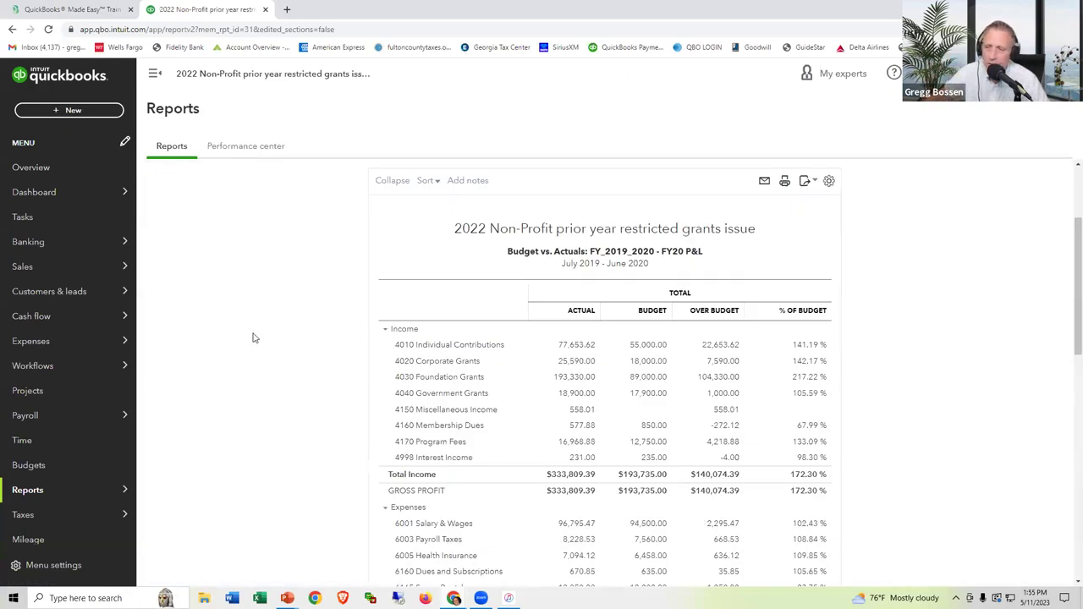
Drill into the actual amount for 4030 Foundation Grants, inspect The Marvel Foundation's invoice there, and close it without changes.
{"action": "scroll", "coordinate": [934, 407], "scroll_direction": "down", "scroll_amount": 1}
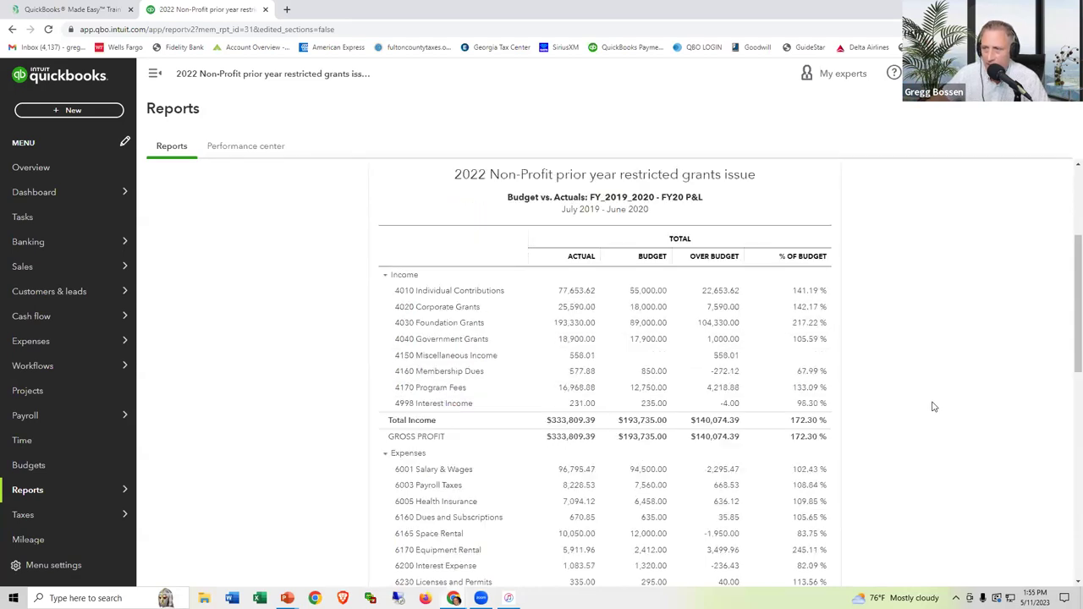
{"action": "scroll", "coordinate": [934, 407], "scroll_direction": "down", "scroll_amount": 2}
{"action": "scroll", "coordinate": [934, 406], "scroll_direction": "up", "scroll_amount": 2}
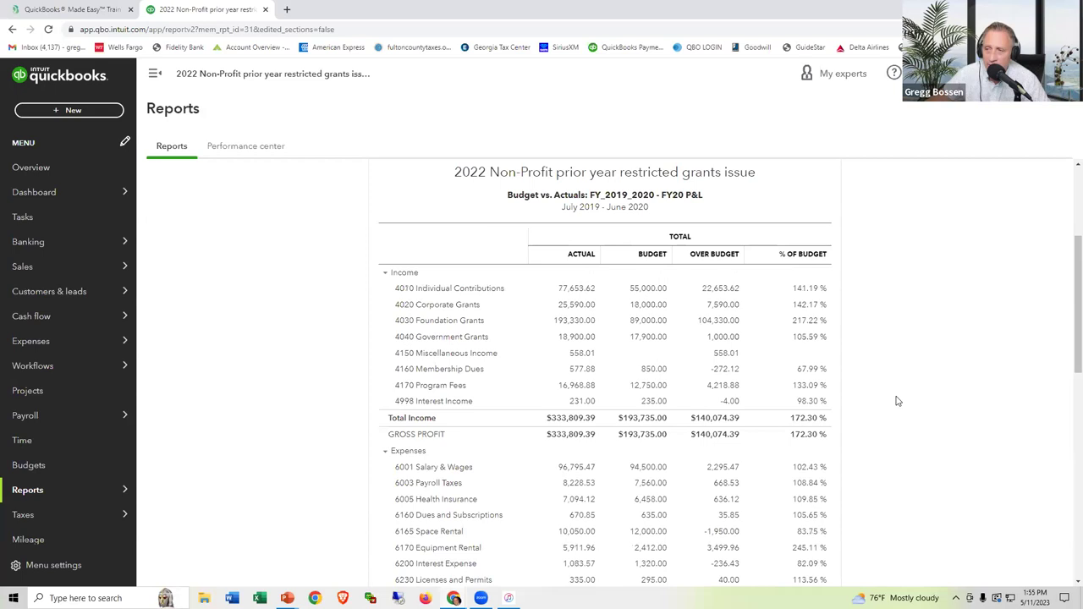
{"action": "left_click", "coordinate": [572, 324]}
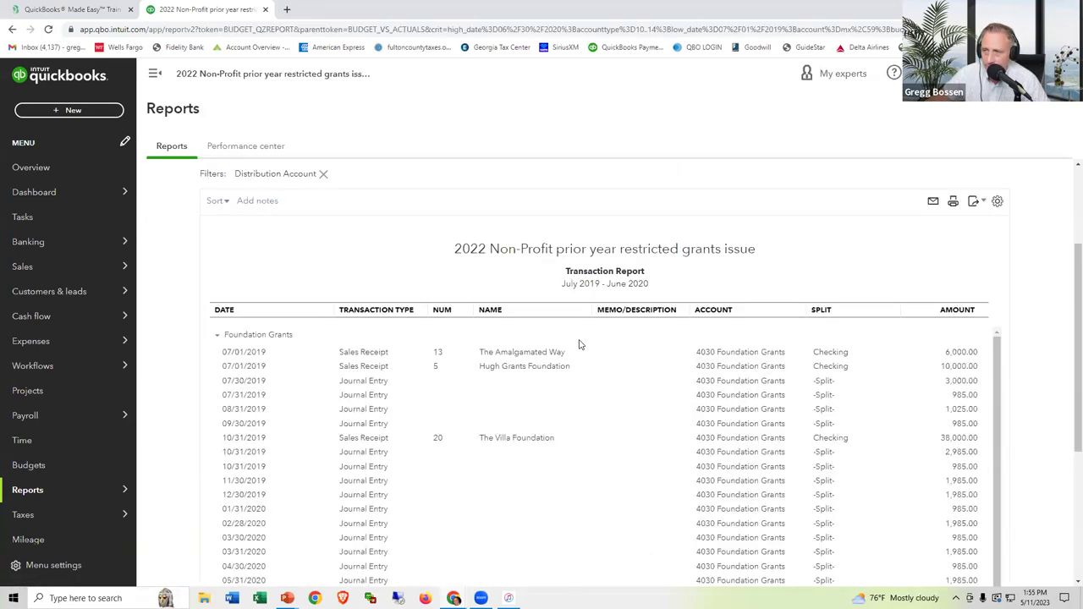
{"action": "scroll", "coordinate": [696, 448], "scroll_direction": "down", "scroll_amount": 3}
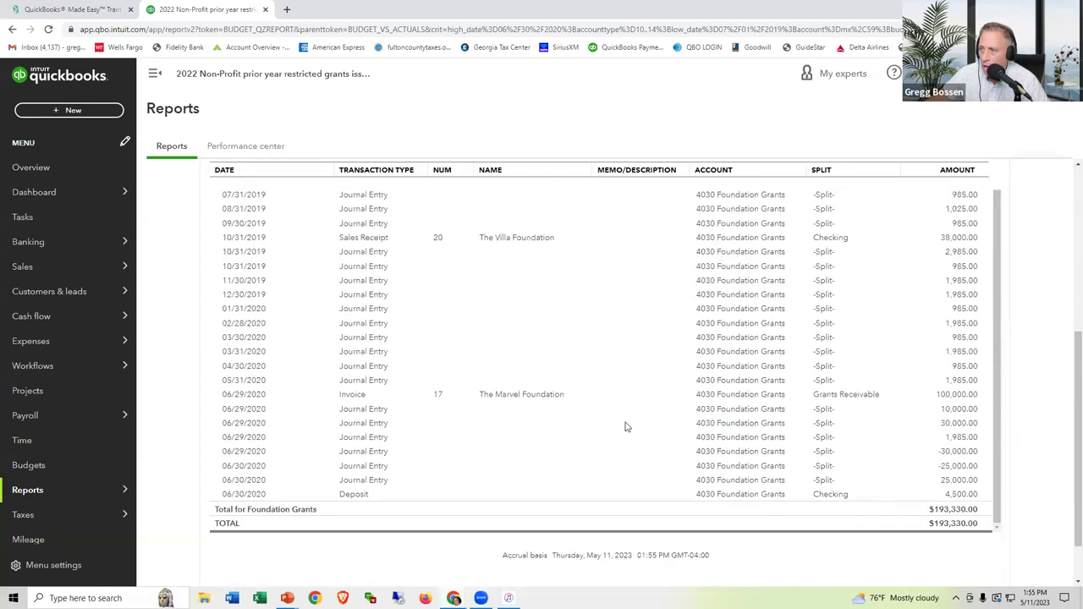
{"action": "left_click", "coordinate": [539, 393]}
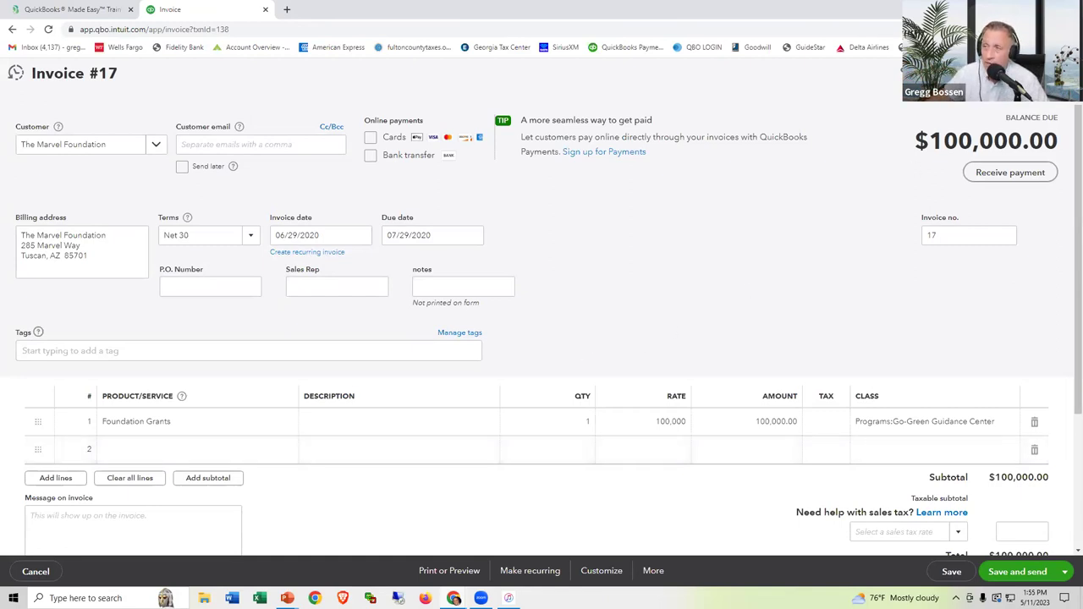
{"action": "left_click", "coordinate": [35, 572]}
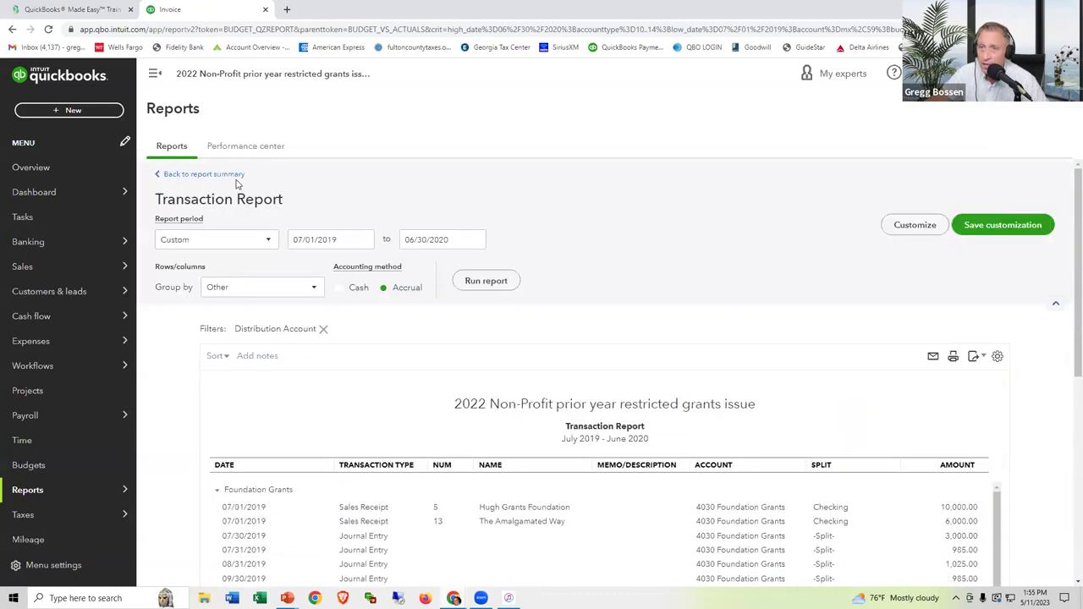
Return to the Budget vs. Actuals report and examine its income, expense and net income lines.
{"action": "left_click", "coordinate": [228, 178]}
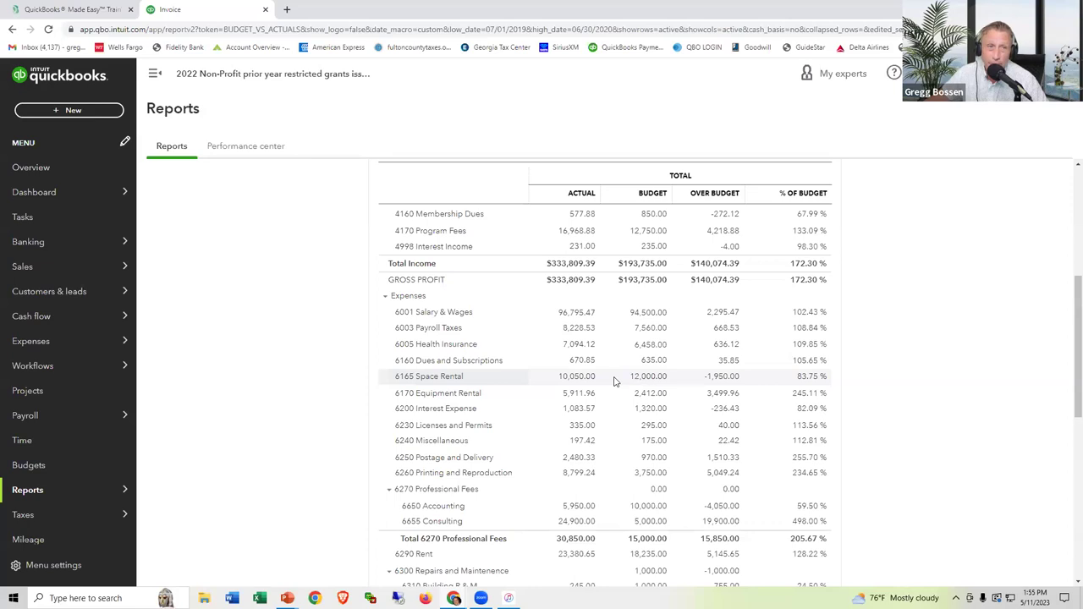
{"action": "scroll", "coordinate": [614, 381], "scroll_direction": "down", "scroll_amount": 10}
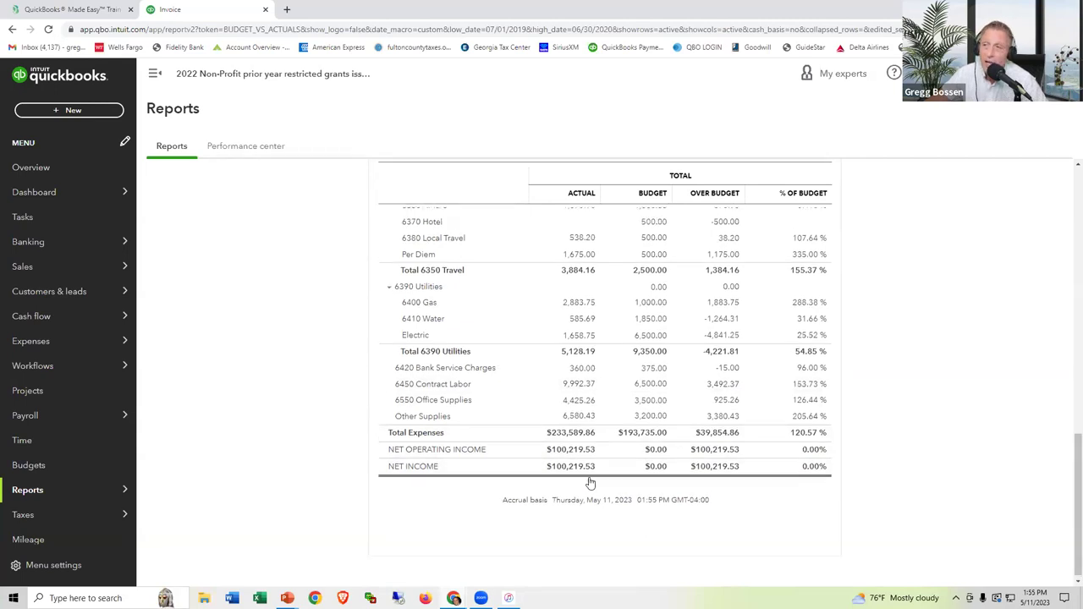
{"action": "scroll", "coordinate": [589, 481], "scroll_direction": "up", "scroll_amount": 8}
{"action": "scroll", "coordinate": [590, 480], "scroll_direction": "up", "scroll_amount": 3}
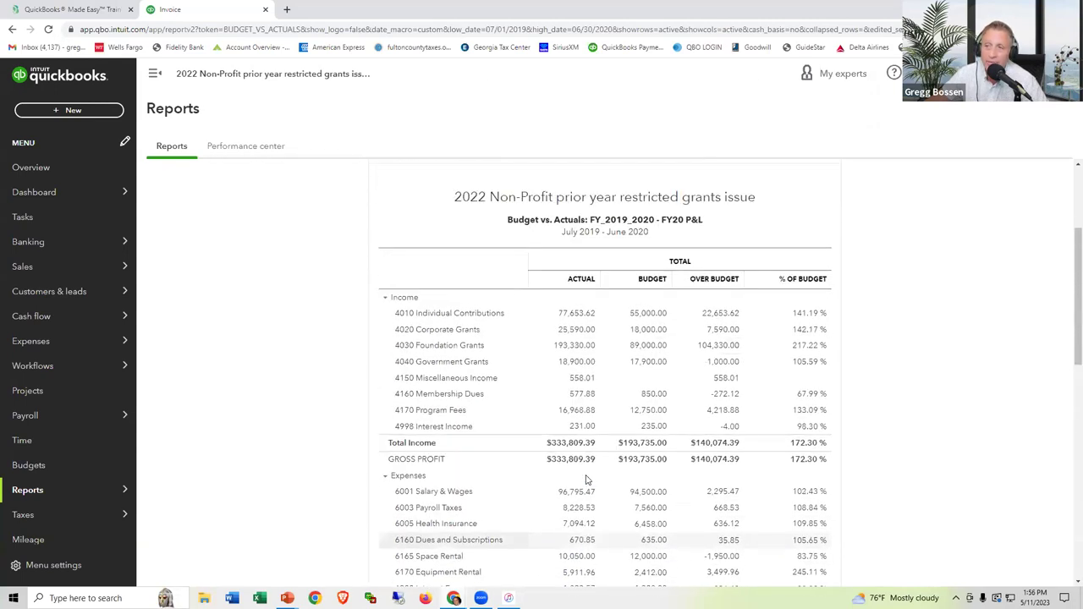
{"action": "scroll", "coordinate": [590, 480], "scroll_direction": "down", "scroll_amount": 10}
{"action": "scroll", "coordinate": [588, 457], "scroll_direction": "down", "scroll_amount": 1}
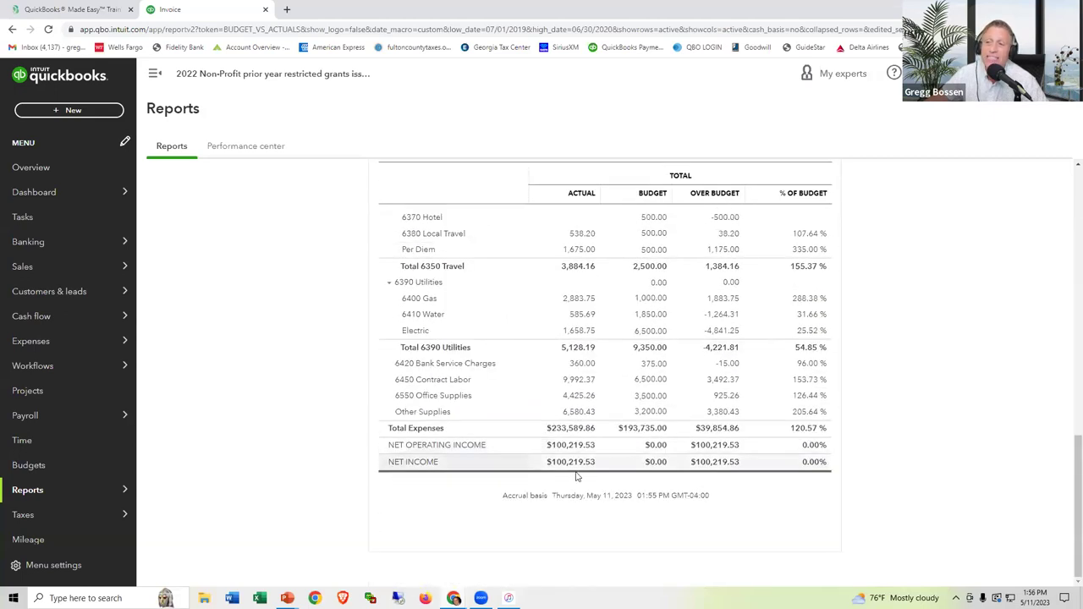
Rerun the Budget vs. Actuals report on the Cash accounting method and check its net income.
{"action": "scroll", "coordinate": [587, 460], "scroll_direction": "up", "scroll_amount": 15}
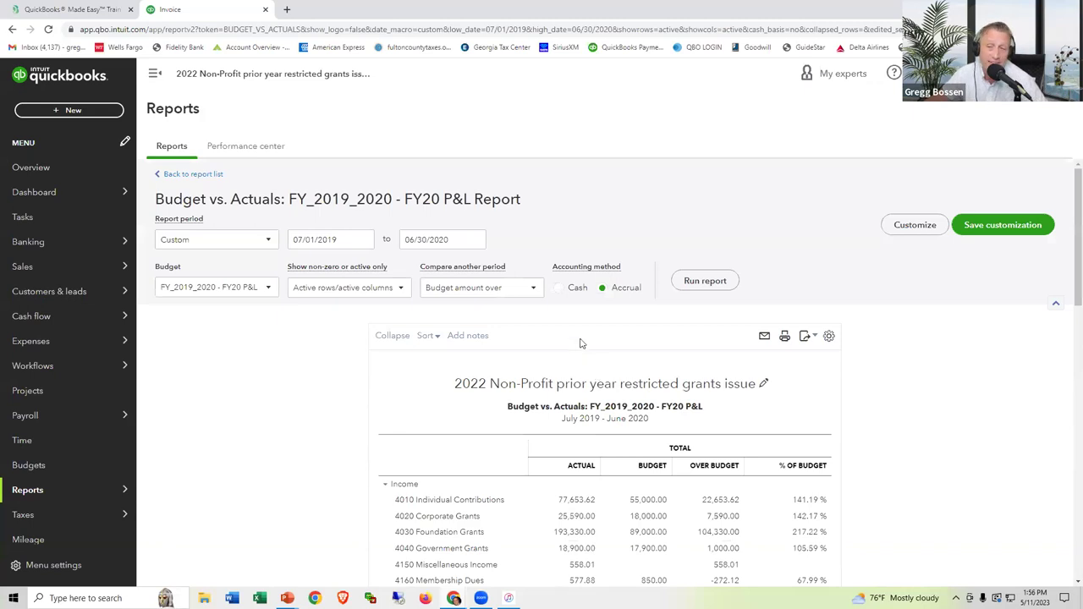
{"action": "left_click", "coordinate": [558, 290]}
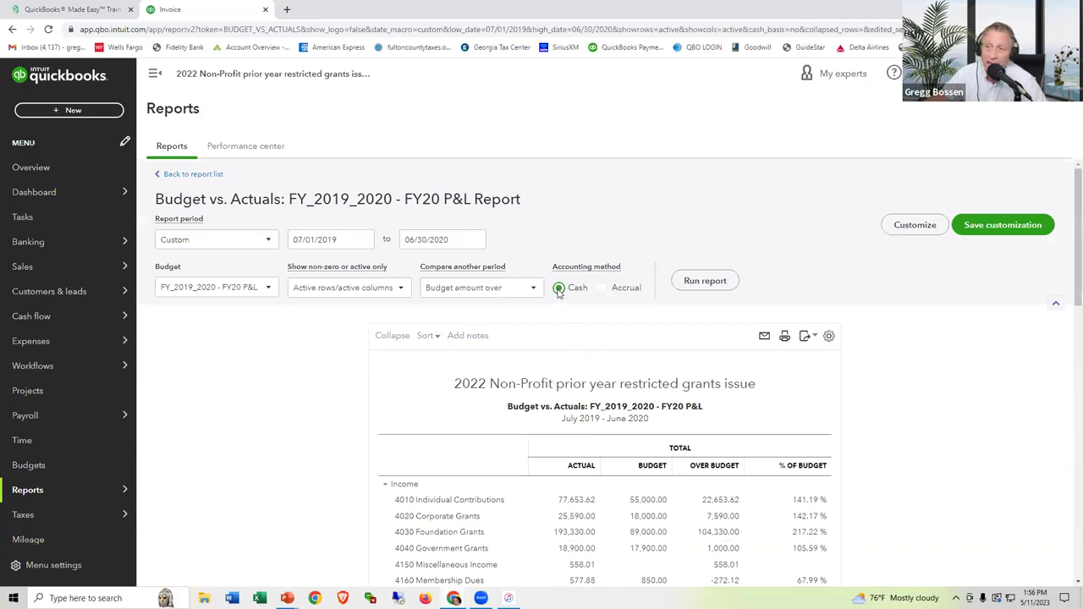
{"action": "left_click", "coordinate": [707, 283]}
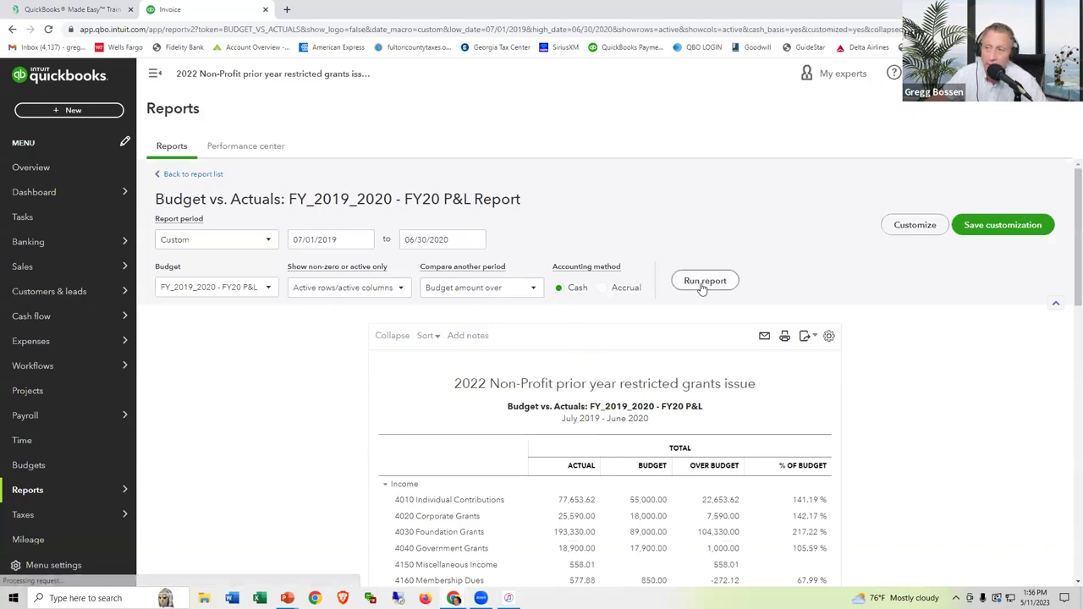
{"action": "scroll", "coordinate": [581, 375], "scroll_direction": "down", "scroll_amount": 15}
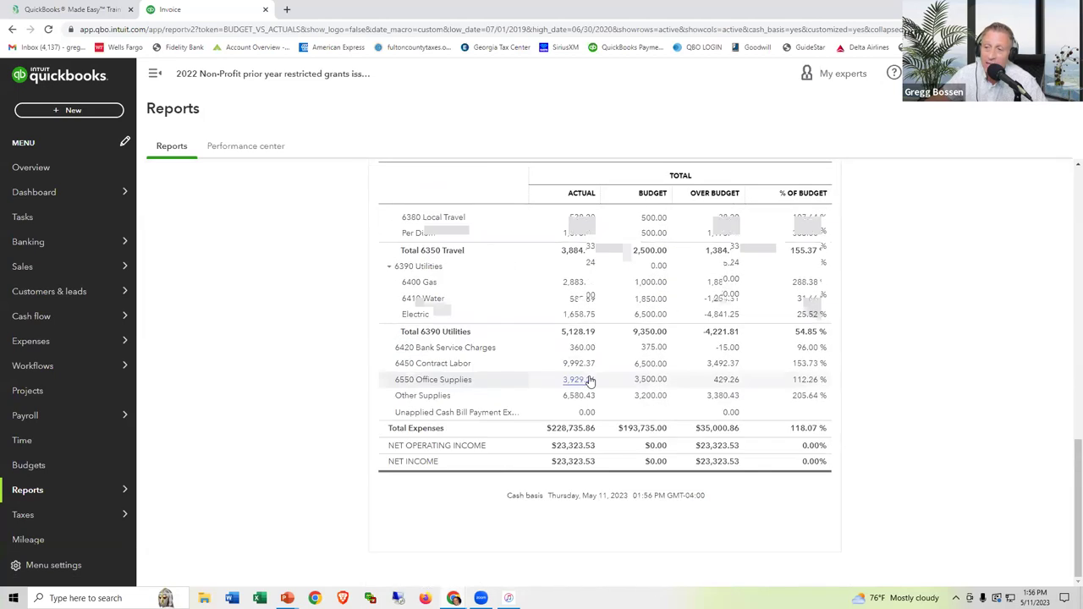
{"action": "scroll", "coordinate": [569, 429], "scroll_direction": "up", "scroll_amount": 15}
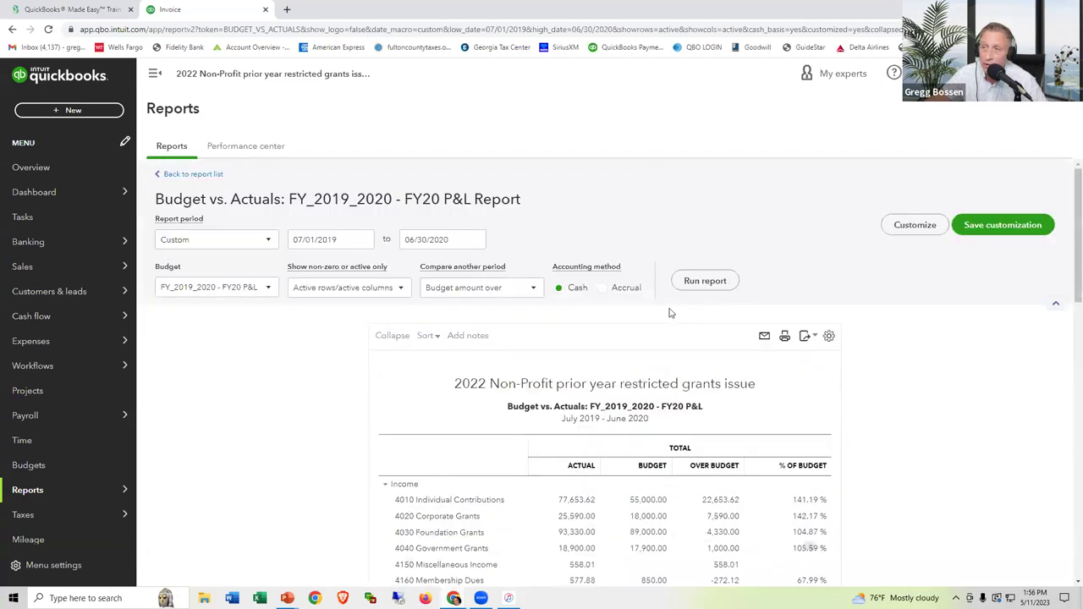
Rerun the Budget vs. Actuals report on the Accrual accounting method and check its net income.
{"action": "left_click", "coordinate": [603, 288]}
{"action": "left_click", "coordinate": [689, 282]}
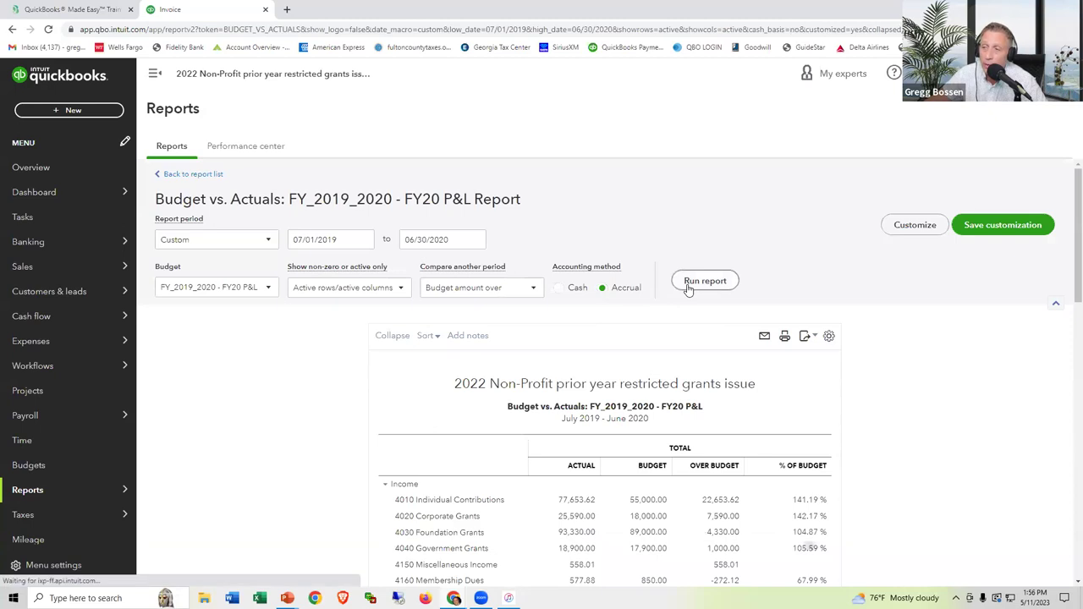
{"action": "scroll", "coordinate": [563, 411], "scroll_direction": "down", "scroll_amount": 15}
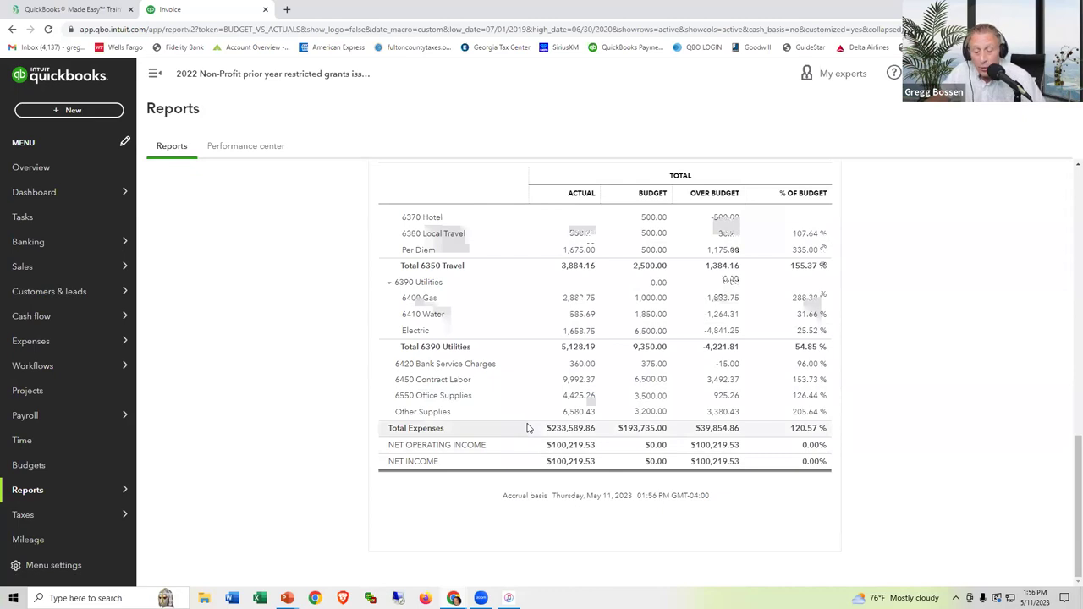
{"action": "key", "text": "alt+Tab"}
{"action": "key", "text": "alt+Tab"}
{"action": "key", "text": "alt+Tab"}
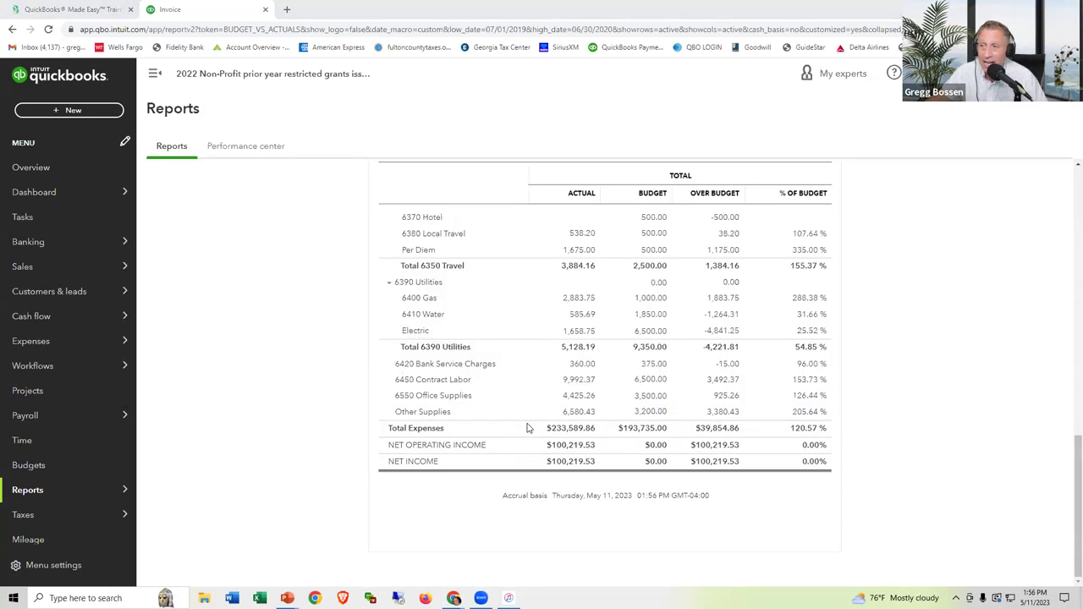
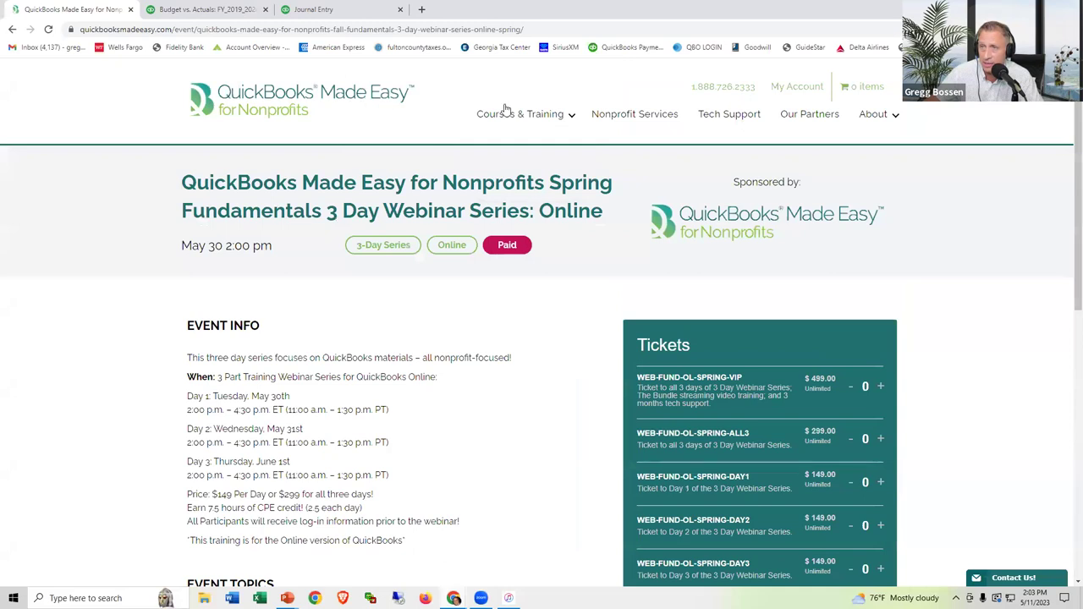
Open the webinars listing on the QuickBooks Made Easy website.
{"action": "left_click", "coordinate": [501, 143]}
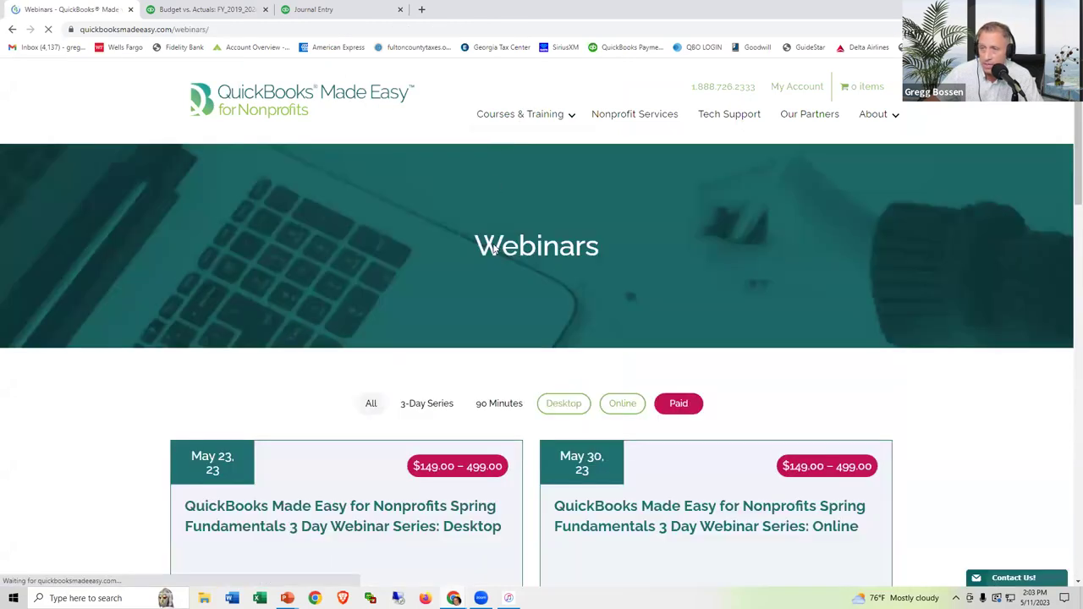
Look through the upcoming webinars and the on-demand webinar videos on the webinars page.
{"action": "scroll", "coordinate": [496, 246], "scroll_direction": "down", "scroll_amount": 8}
{"action": "scroll", "coordinate": [496, 246], "scroll_direction": "up", "scroll_amount": 5}
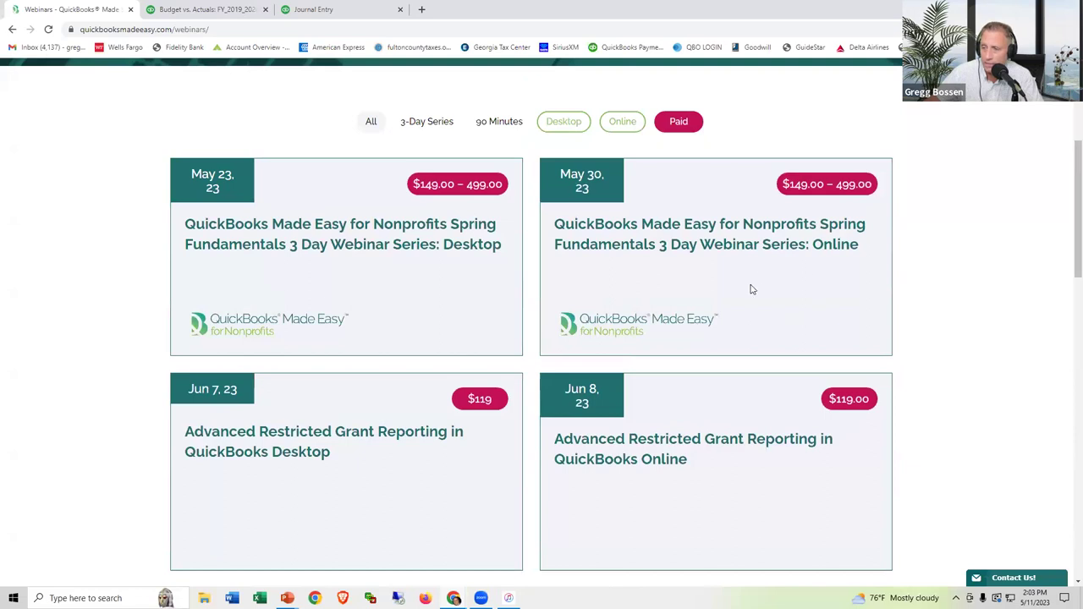
{"action": "scroll", "coordinate": [757, 305], "scroll_direction": "down", "scroll_amount": 5}
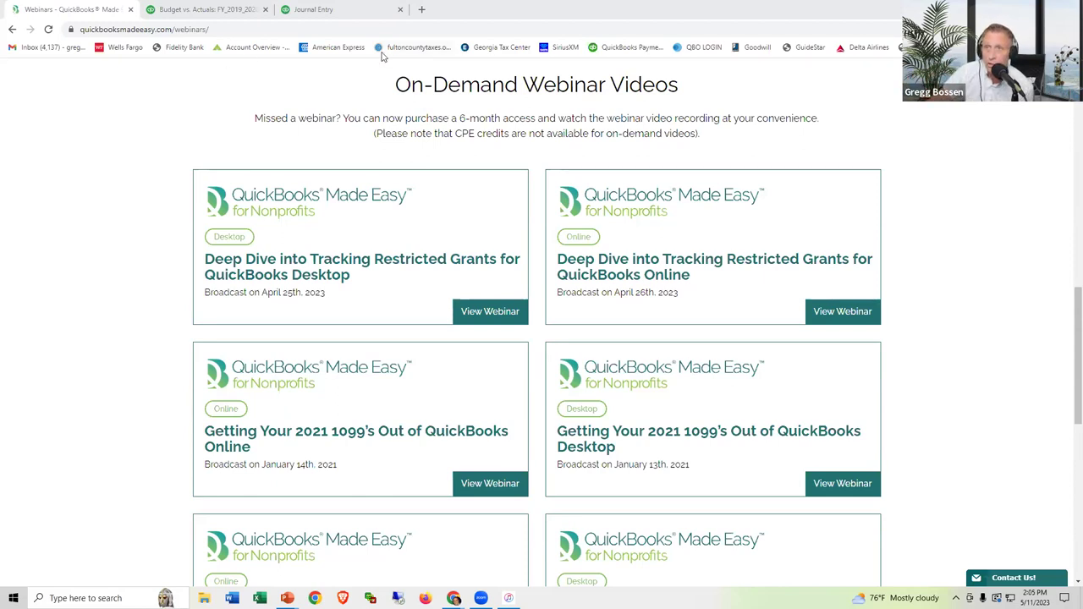
Return to the FY_2019_2020 Budget vs. Actuals report in QuickBooks Online and review its settings and income lines.
{"action": "left_click", "coordinate": [230, 12]}
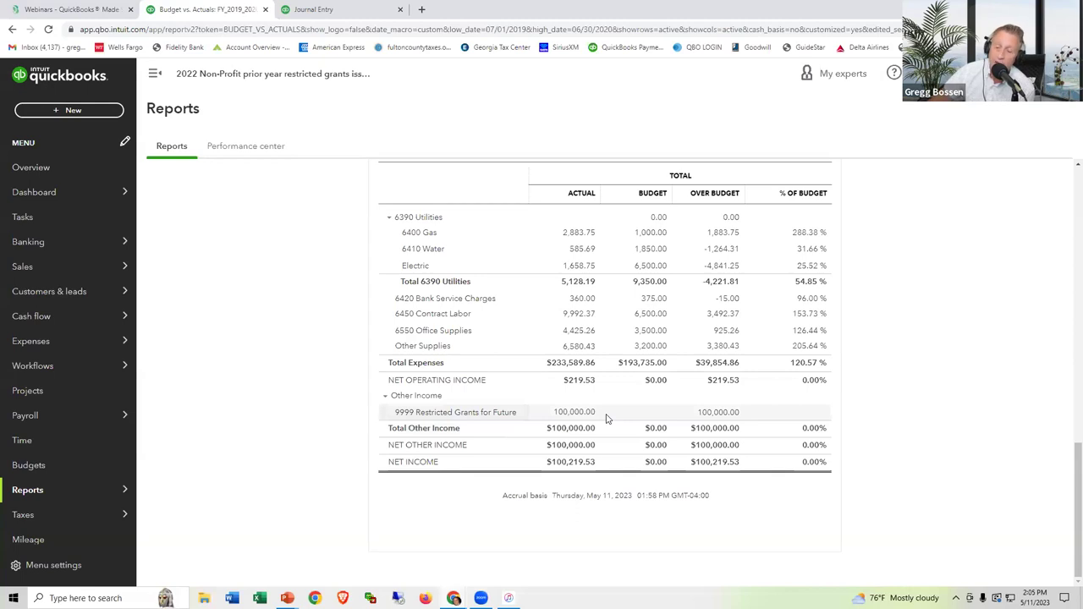
{"action": "scroll", "coordinate": [605, 418], "scroll_direction": "up", "scroll_amount": 15}
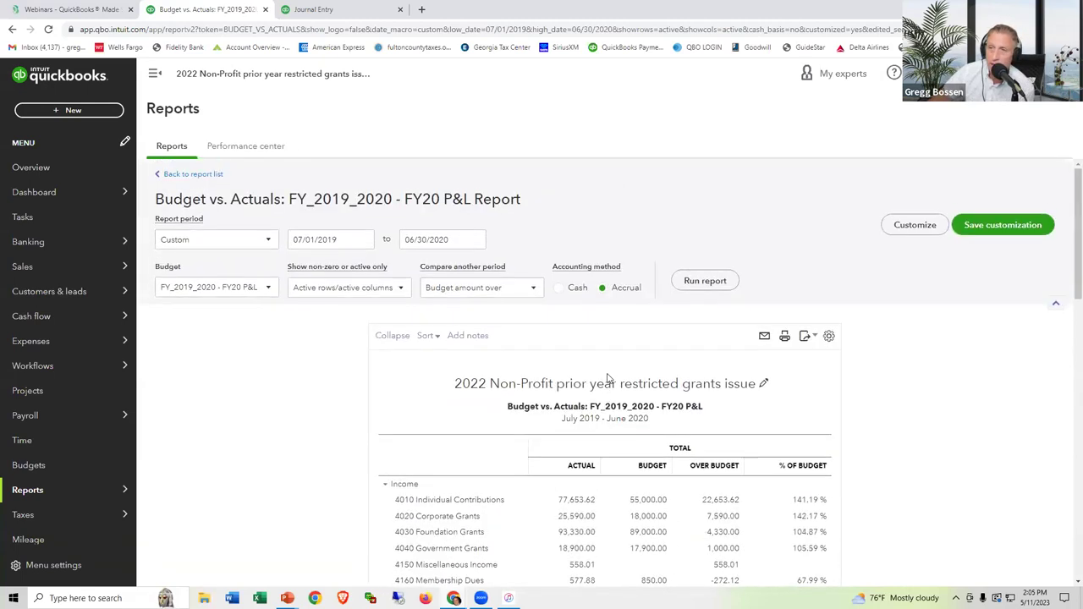
{"action": "scroll", "coordinate": [428, 407], "scroll_direction": "down", "scroll_amount": 1}
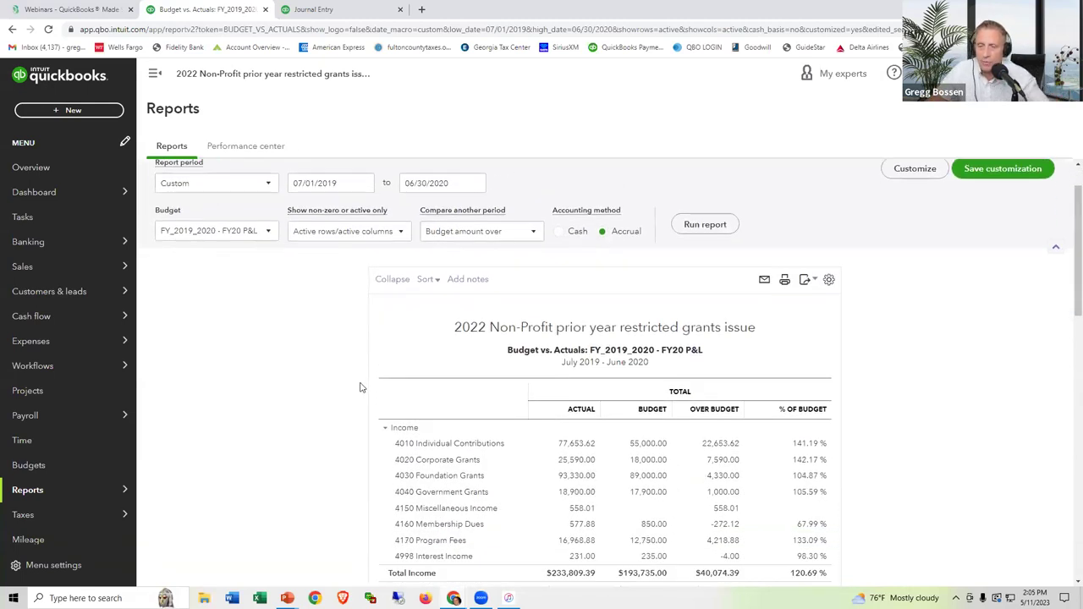
{"action": "scroll", "coordinate": [288, 406], "scroll_direction": "up", "scroll_amount": 1}
Open the 2020-21 Budget to Actual custom report and examine its income and expense lines.
{"action": "mouse_move", "coordinate": [117, 492]}
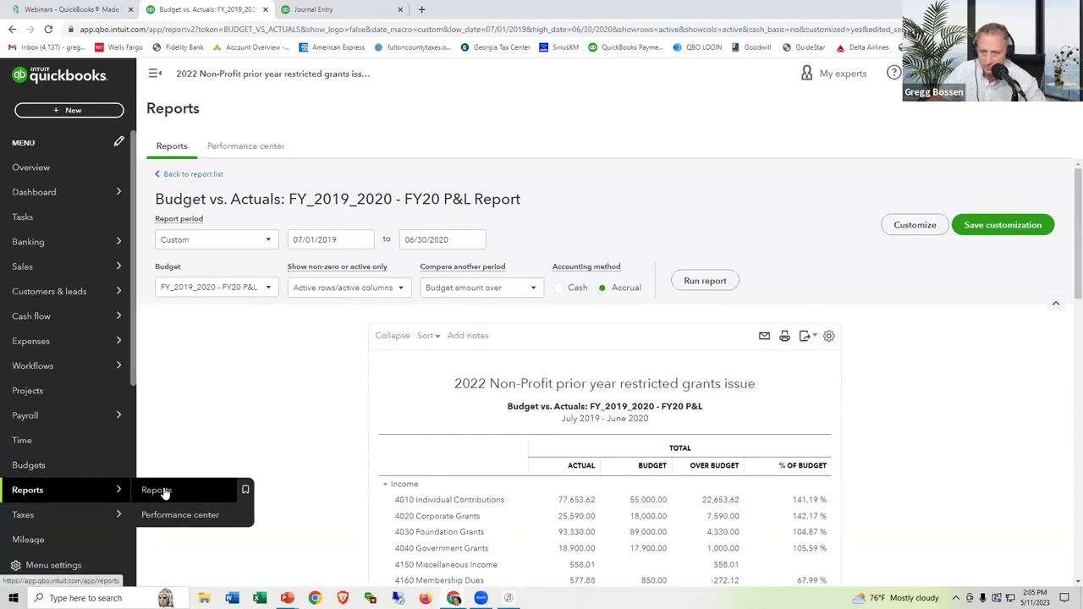
{"action": "left_click", "coordinate": [163, 490]}
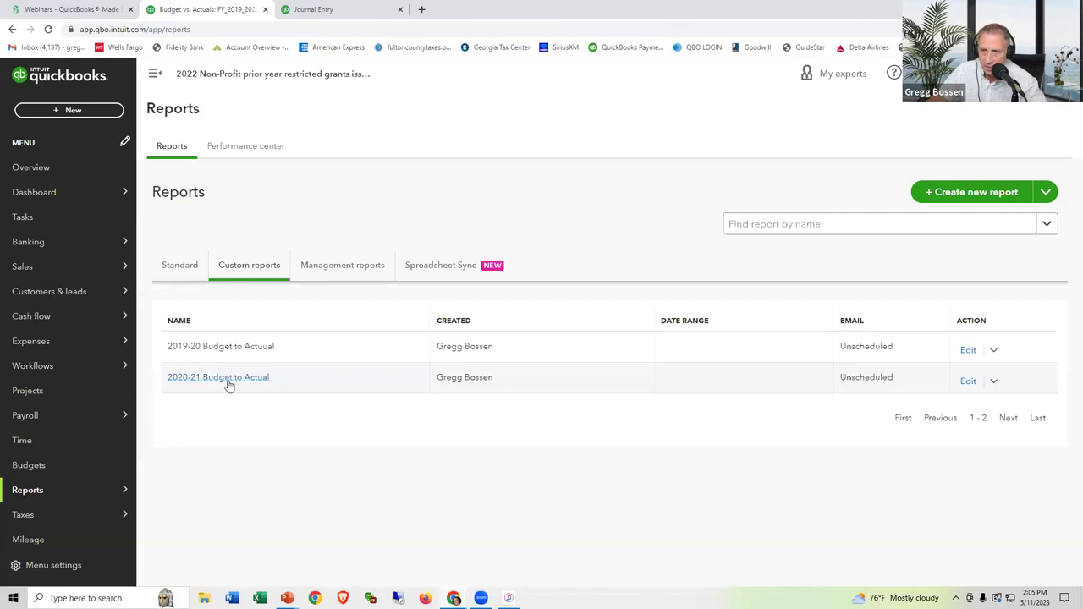
{"action": "left_click", "coordinate": [225, 382]}
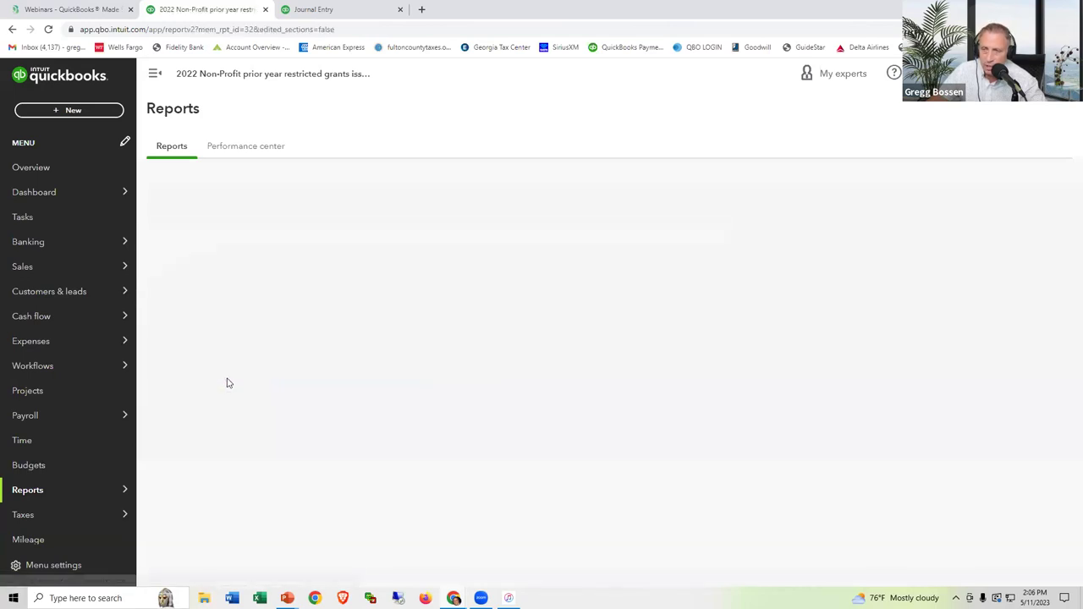
{"action": "scroll", "coordinate": [630, 431], "scroll_direction": "down", "scroll_amount": 8}
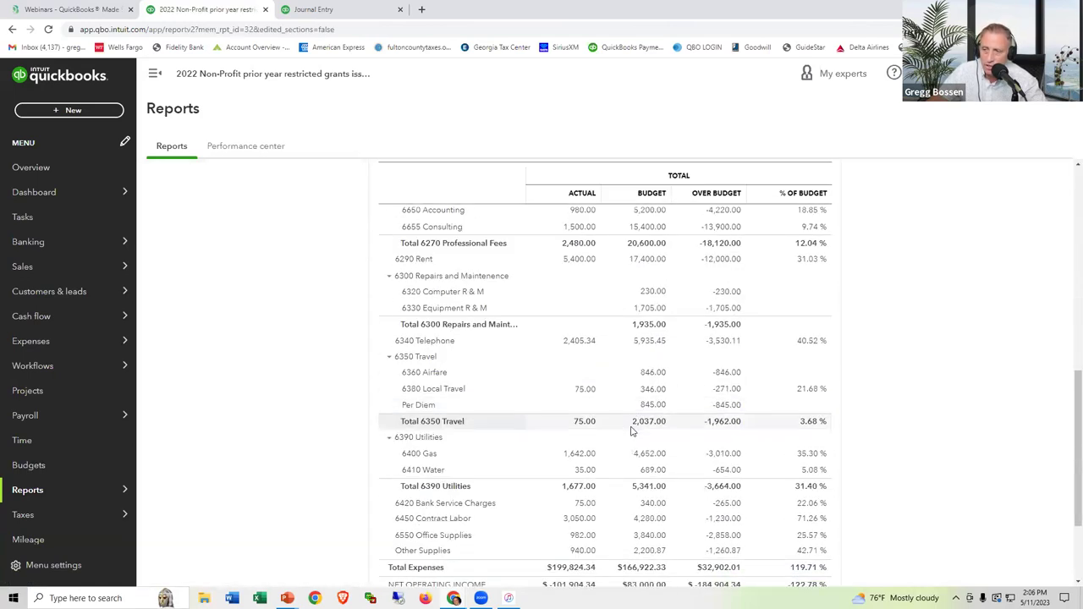
{"action": "scroll", "coordinate": [590, 457], "scroll_direction": "up", "scroll_amount": 10}
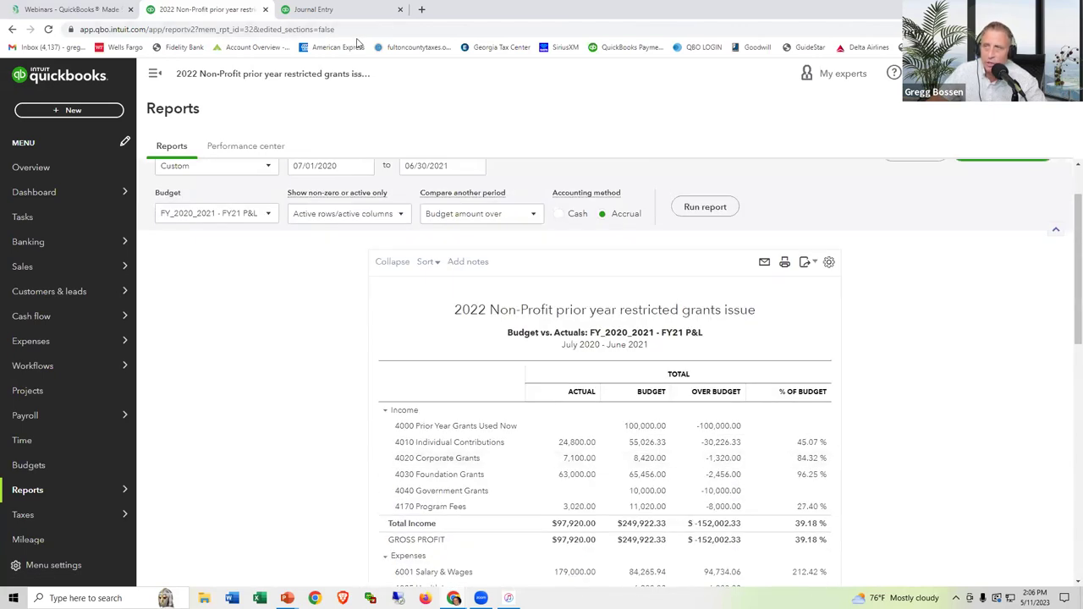
Create a journal entry from the Grants Restrictions recurring transaction template and date it 07/01/2020.
{"action": "left_click", "coordinate": [345, 16]}
{"action": "left_click", "coordinate": [954, 571]}
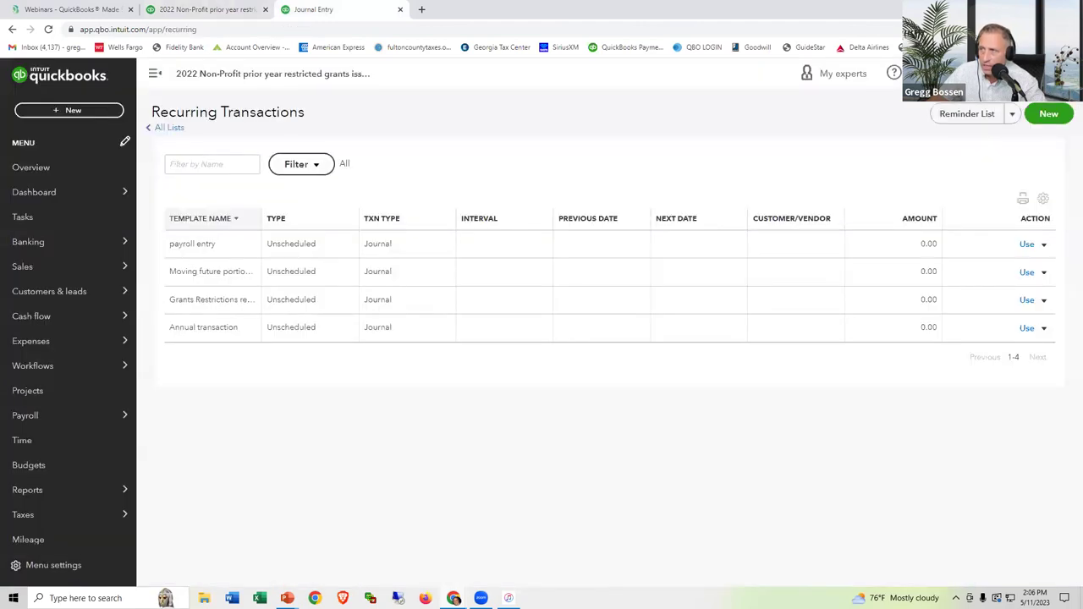
{"action": "left_click", "coordinate": [981, 74]}
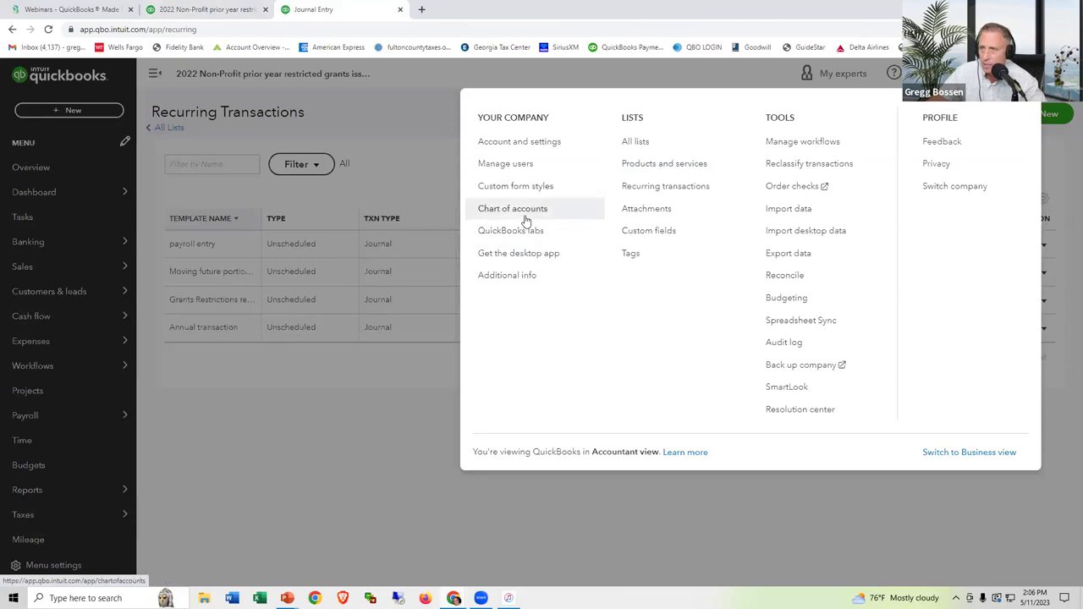
{"action": "left_click", "coordinate": [629, 194]}
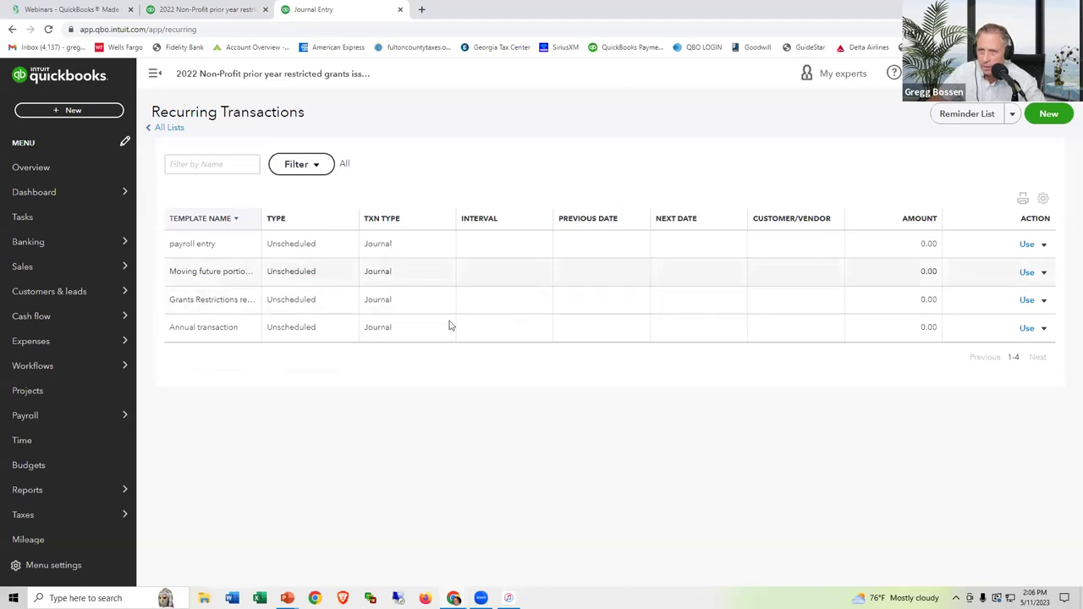
{"action": "left_click", "coordinate": [1027, 301]}
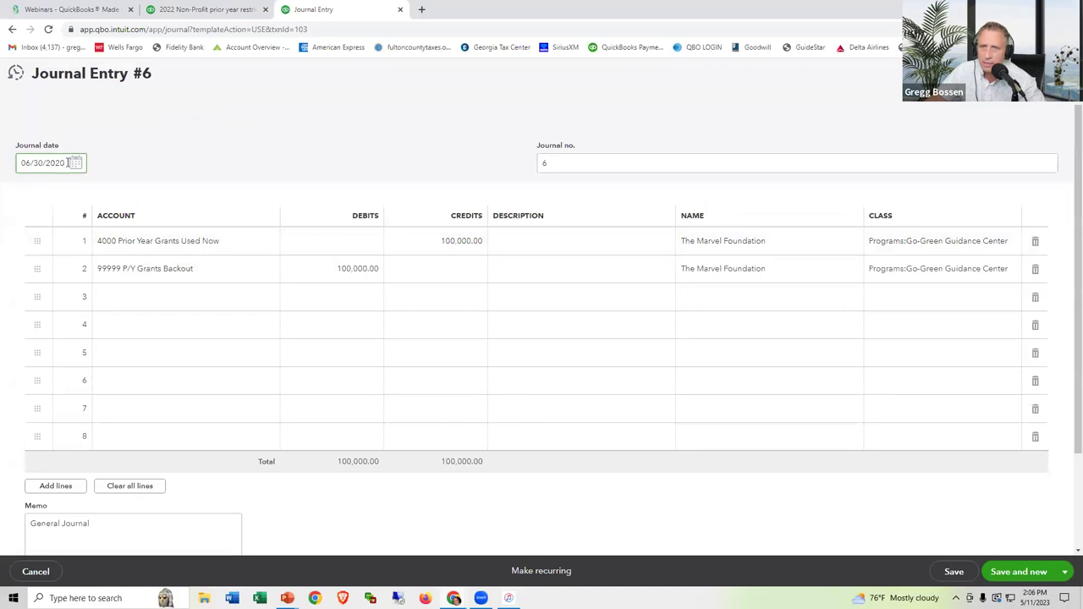
{"action": "left_click_drag", "start_coordinate": [62, 162], "coordinate": [5, 165]}
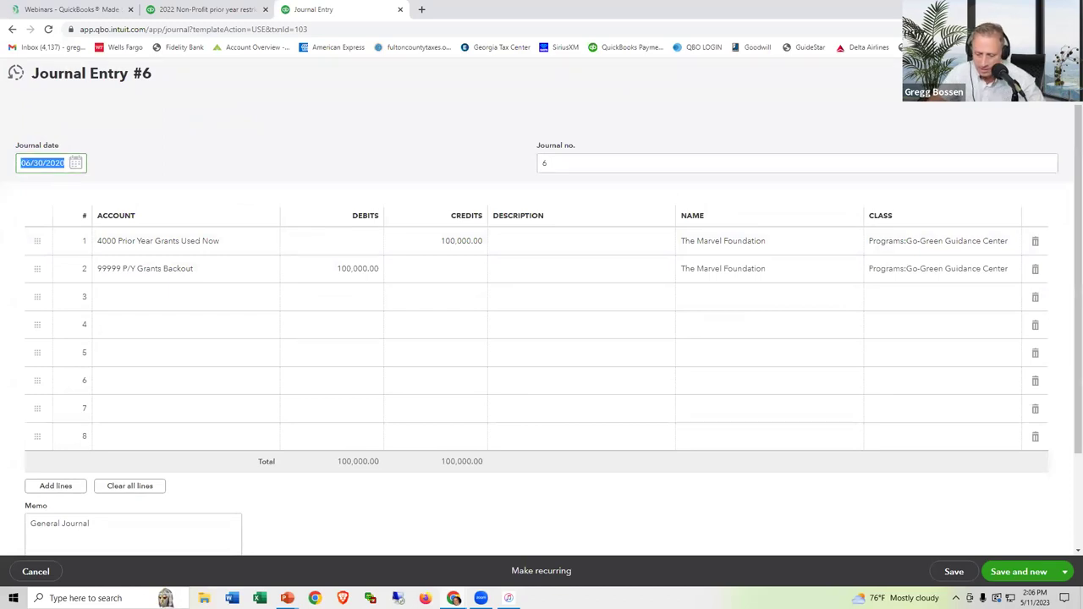
{"action": "key", "text": "plus"}
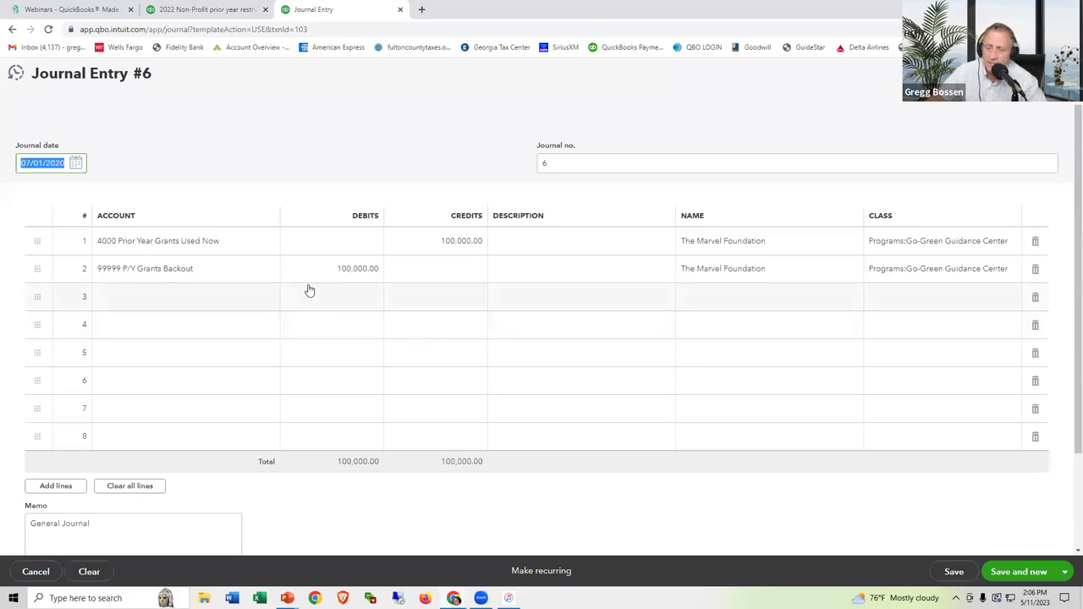
Check the account types of 4000 Prior Year Grants Used Now and 99999 P/Y Grants Backout, and save the journal entry.
{"action": "left_click", "coordinate": [266, 250]}
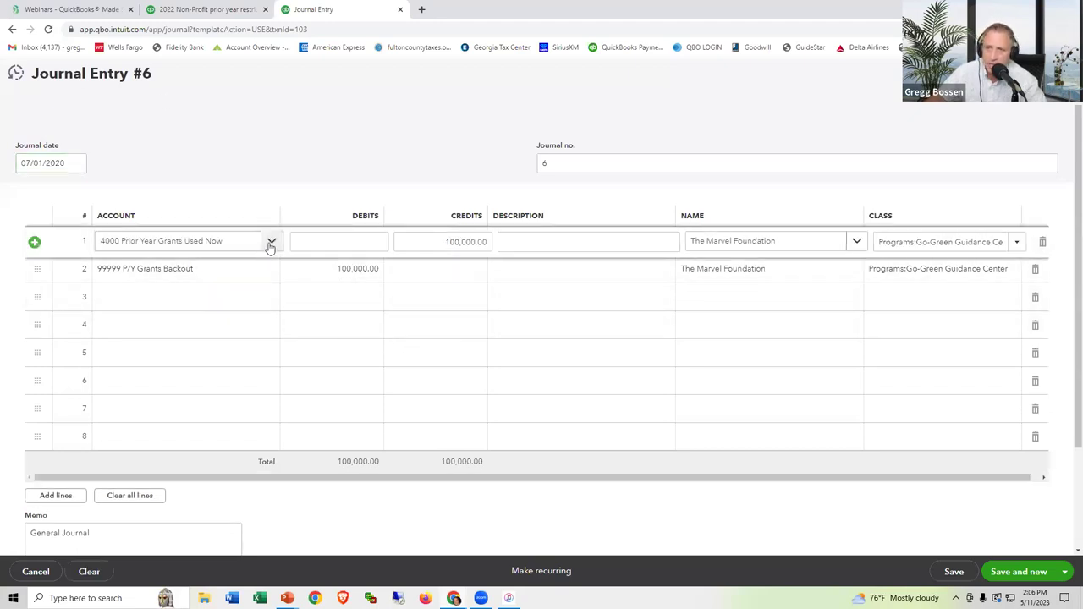
{"action": "left_click", "coordinate": [272, 243]}
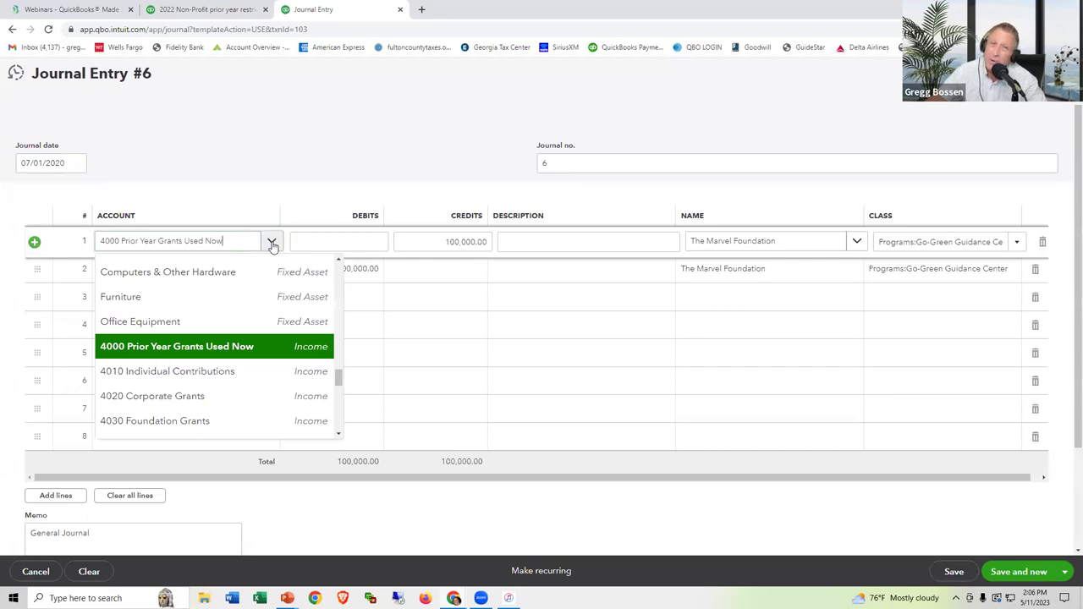
{"action": "left_click", "coordinate": [272, 243]}
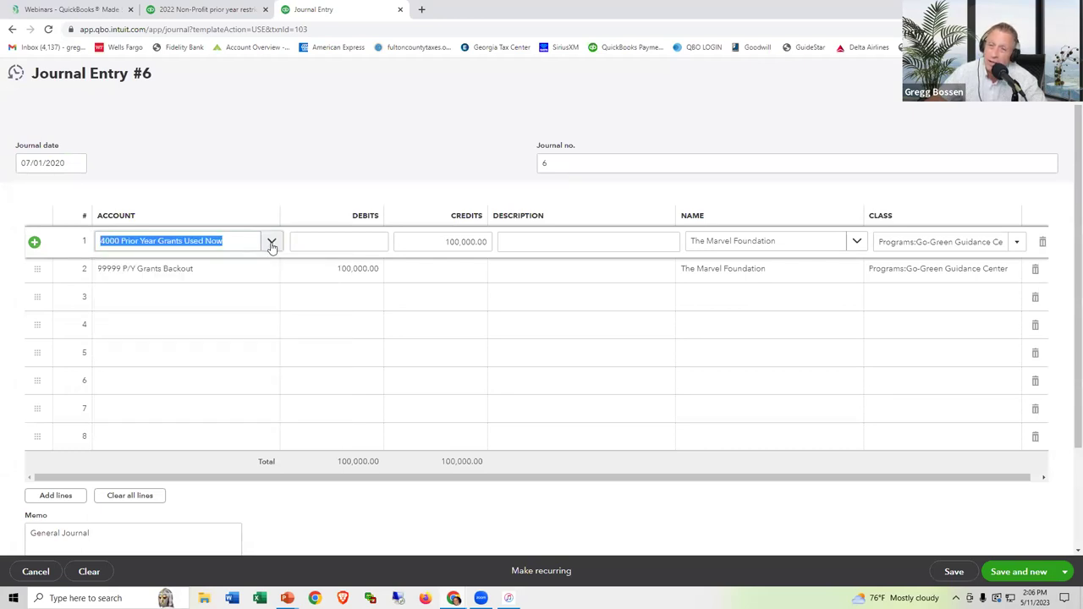
{"action": "left_click", "coordinate": [264, 276]}
{"action": "left_click", "coordinate": [269, 275]}
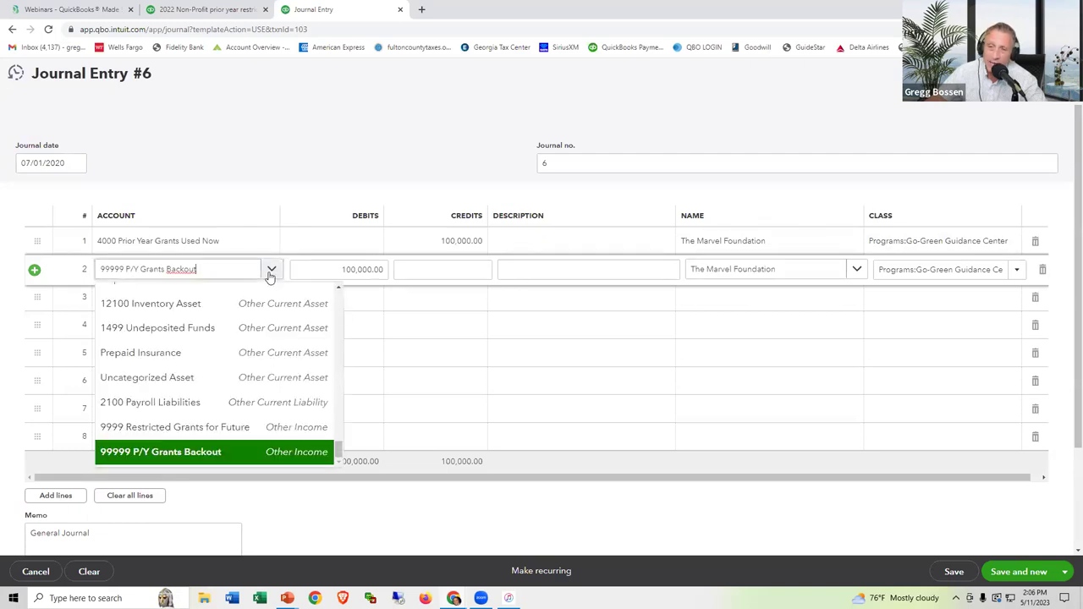
{"action": "left_click", "coordinate": [269, 275]}
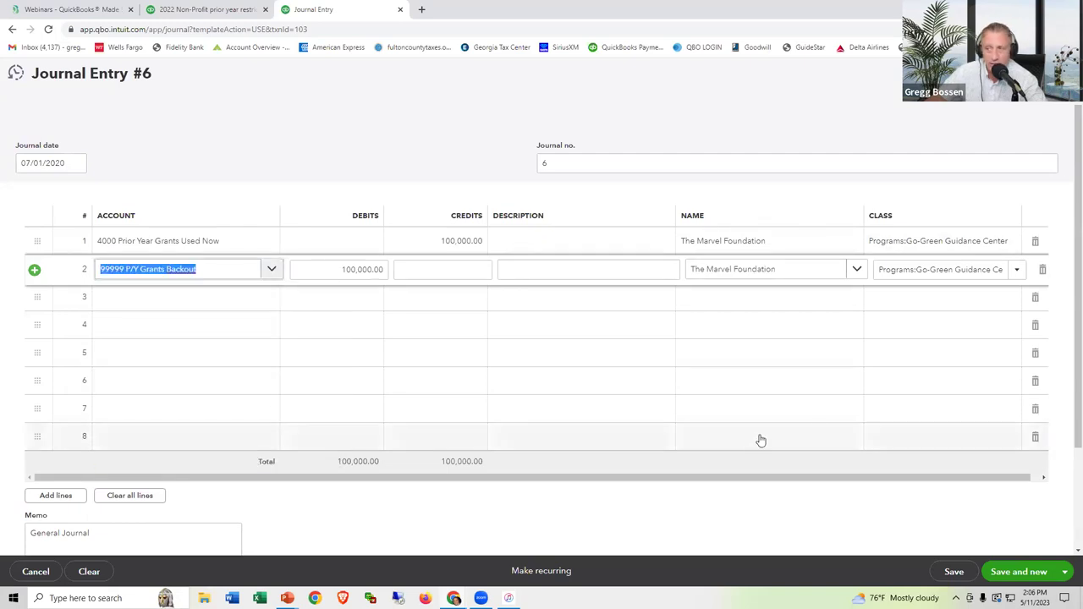
{"action": "left_click", "coordinate": [954, 573]}
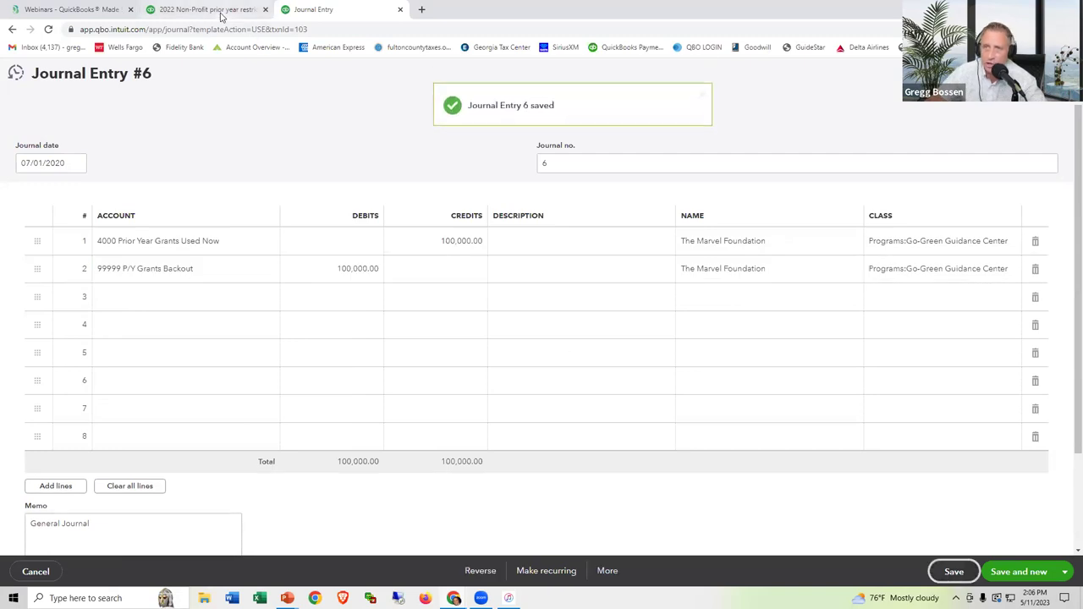
Reload the FY_2020_2021 Budget vs. Actuals report and examine its prior year grants, other income and net income lines.
{"action": "left_click", "coordinate": [222, 15]}
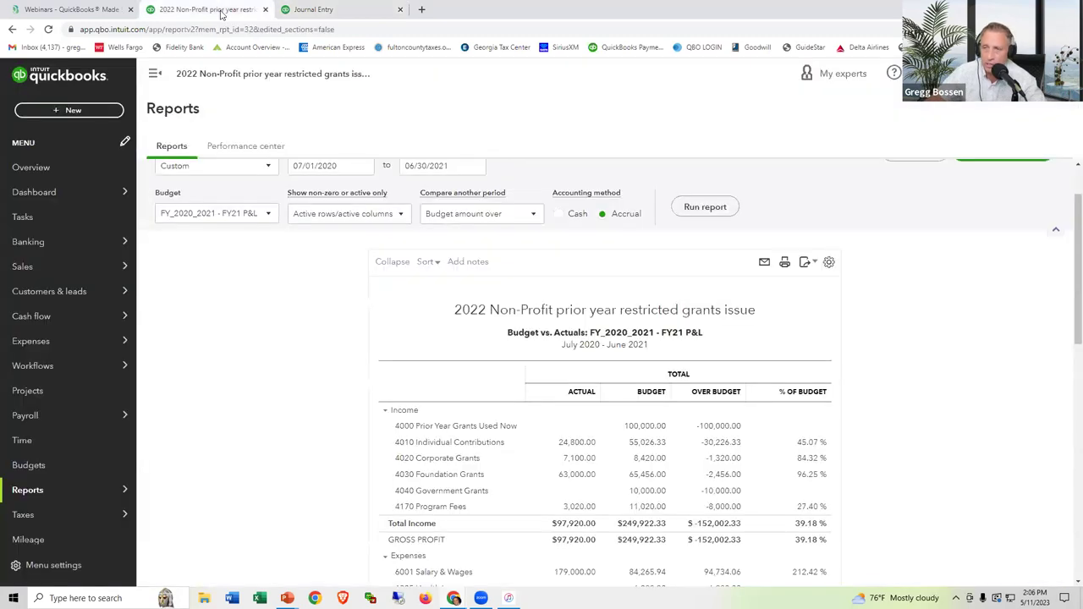
{"action": "left_click", "coordinate": [49, 30]}
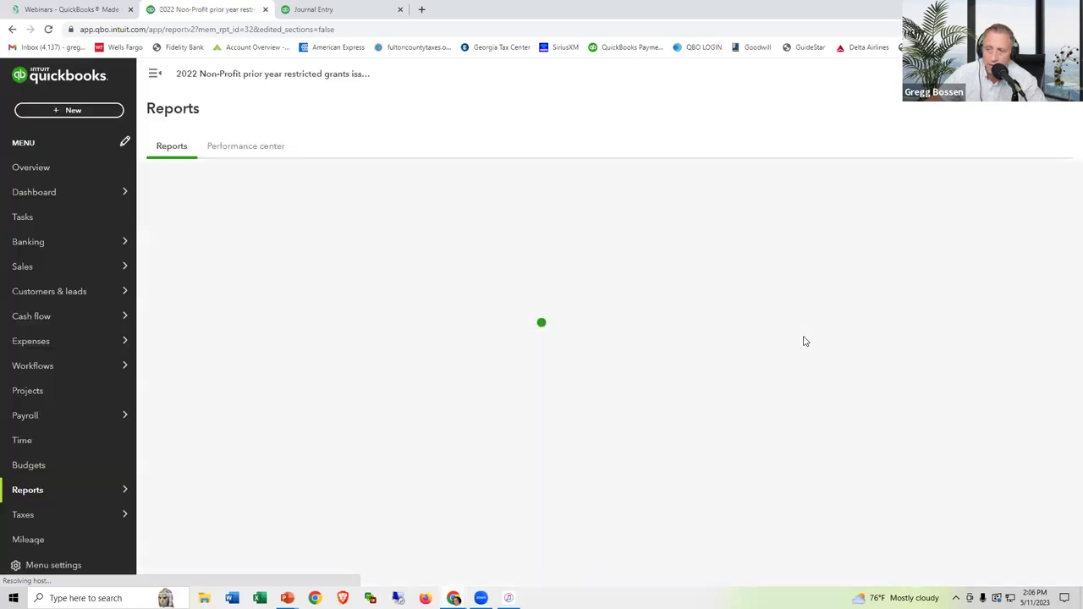
{"action": "scroll", "coordinate": [618, 310], "scroll_direction": "down", "scroll_amount": 1}
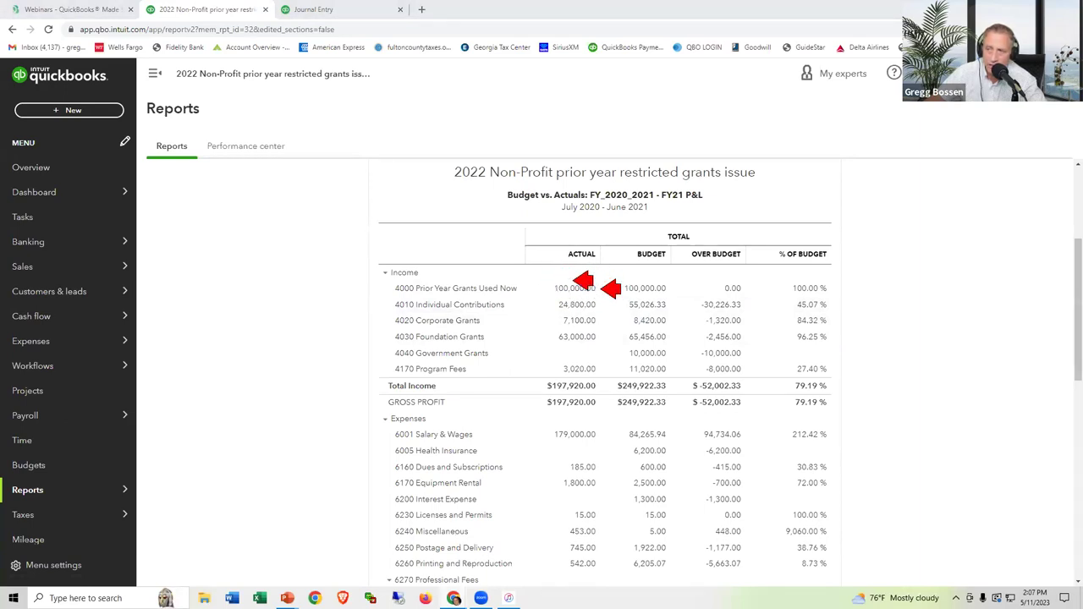
{"action": "scroll", "coordinate": [764, 296], "scroll_direction": "down", "scroll_amount": 4}
{"action": "scroll", "coordinate": [764, 295], "scroll_direction": "down", "scroll_amount": 3}
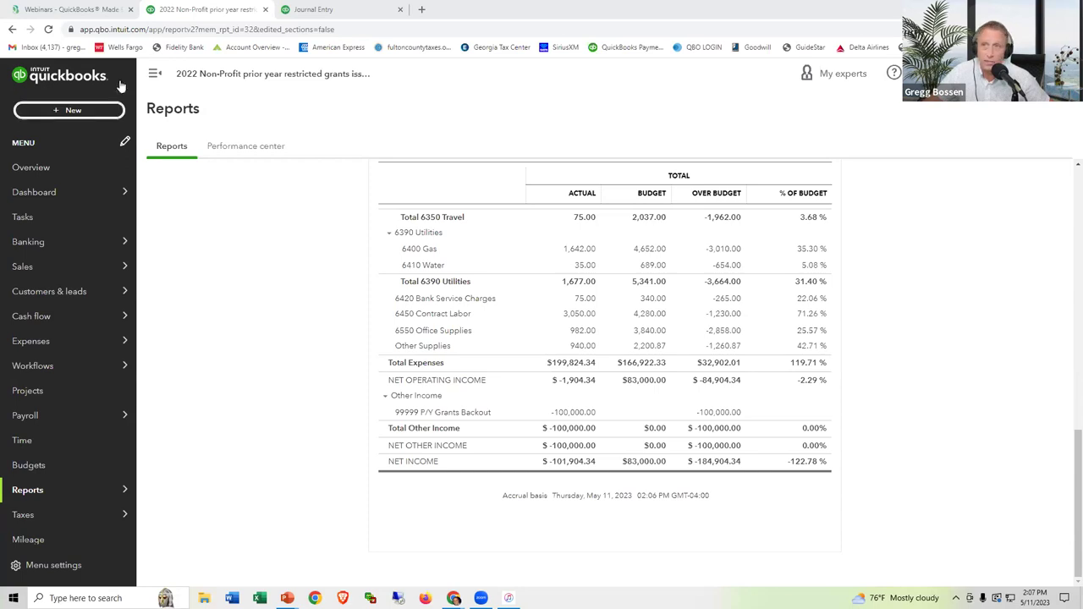
Open the Tech Support page on the QuickBooks Made Easy website and choose the 1 Year duration.
{"action": "left_click", "coordinate": [109, 12]}
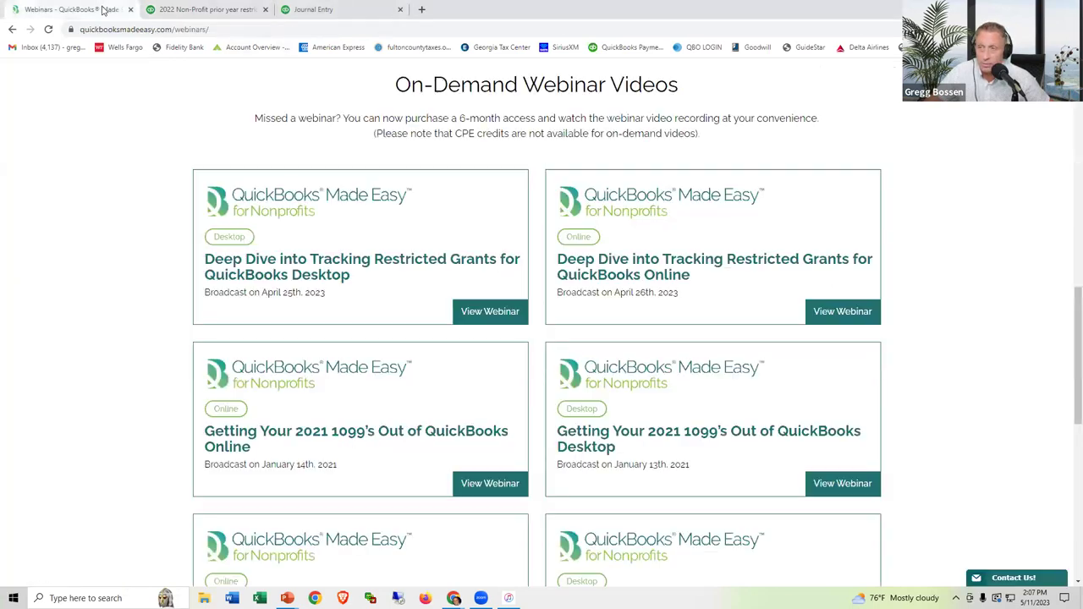
{"action": "scroll", "coordinate": [910, 161], "scroll_direction": "up", "scroll_amount": 10}
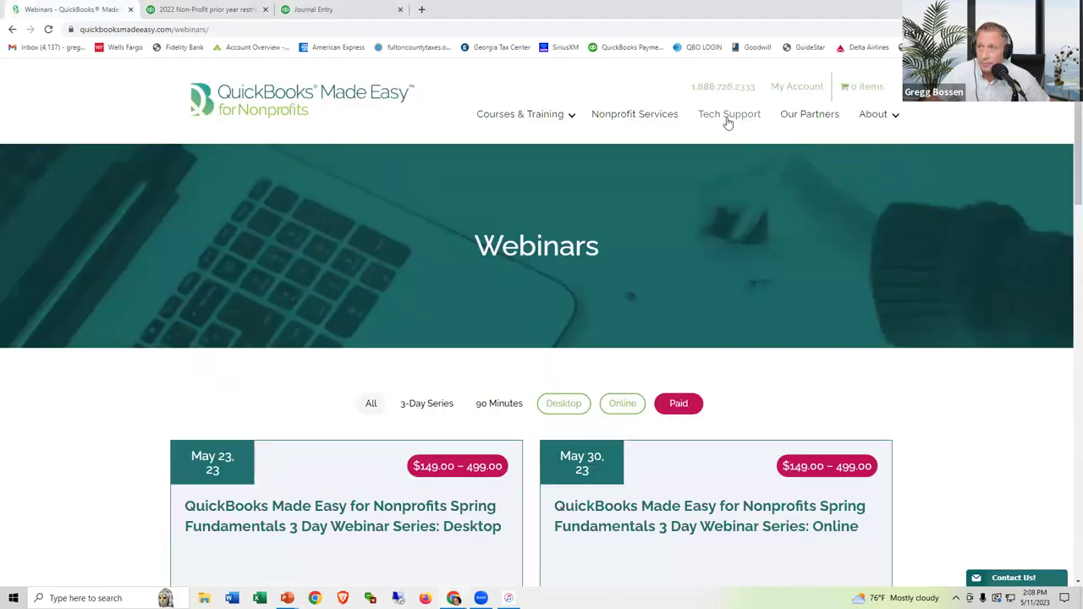
{"action": "left_click", "coordinate": [728, 118]}
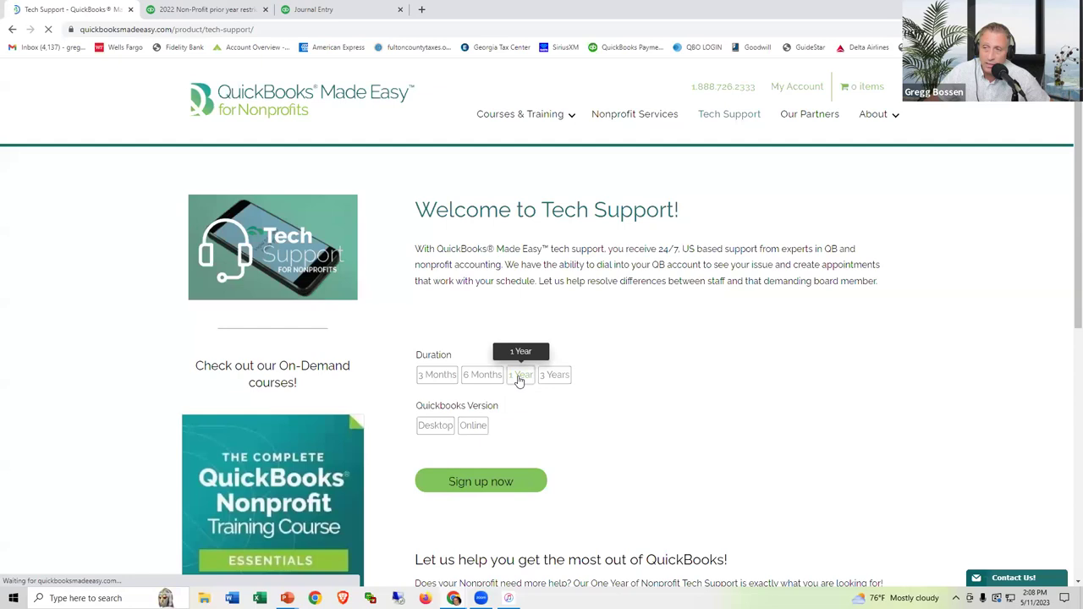
{"action": "left_click", "coordinate": [520, 380]}
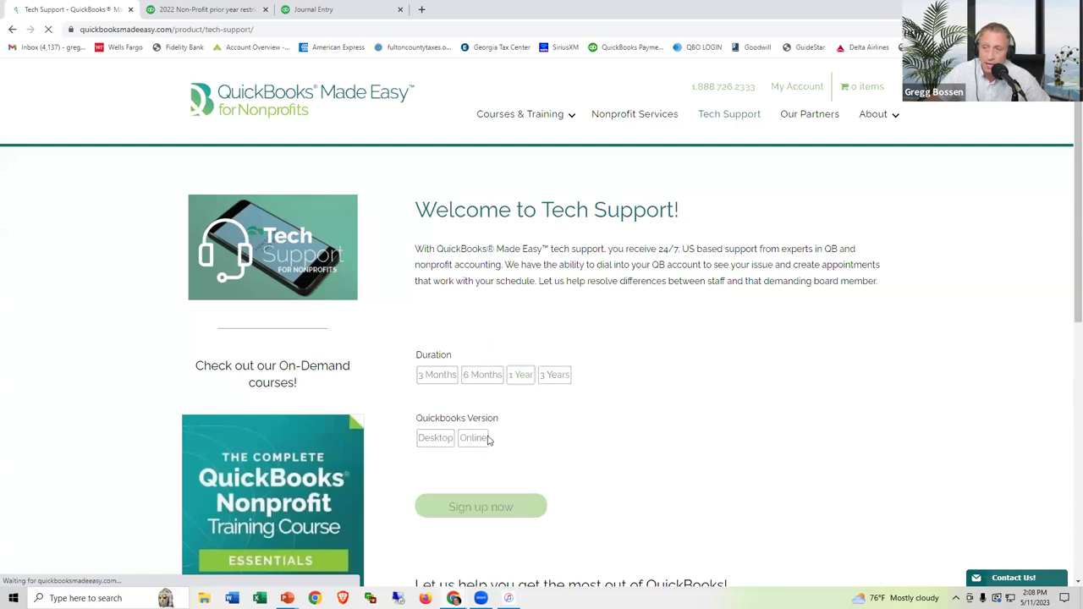